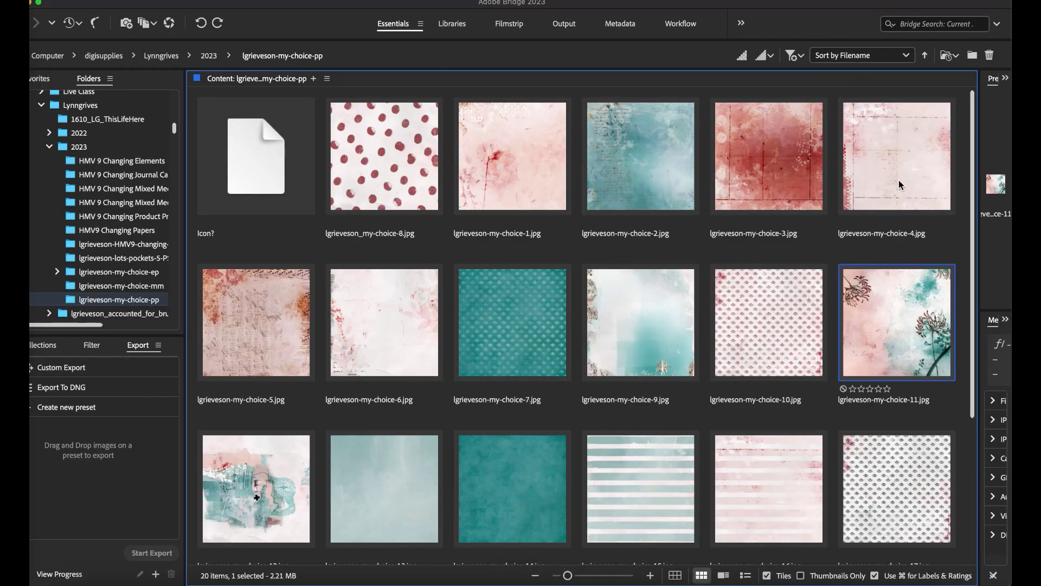
double_click(426, 304)
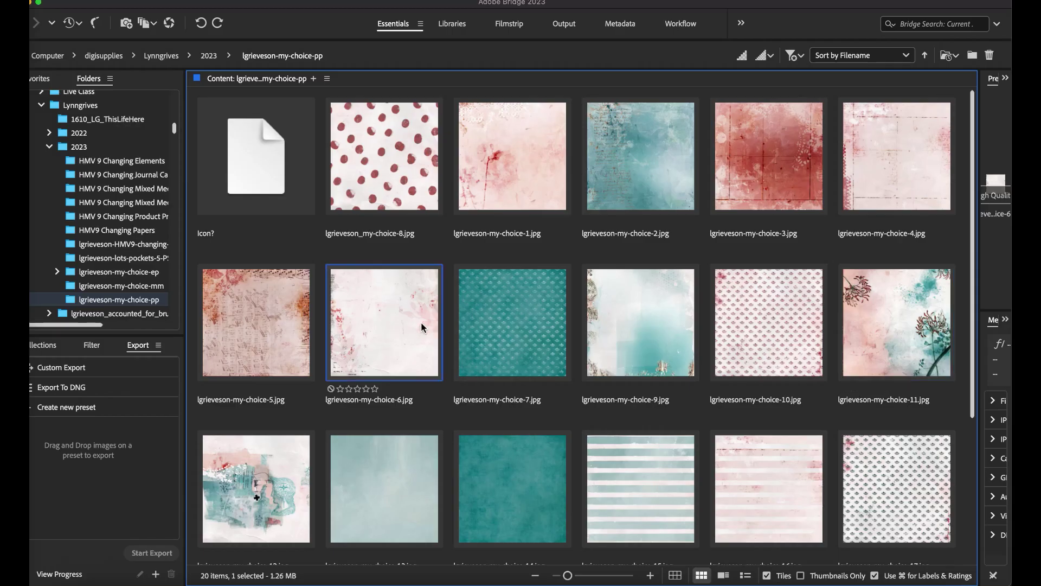
click(111, 1)
click(126, 4)
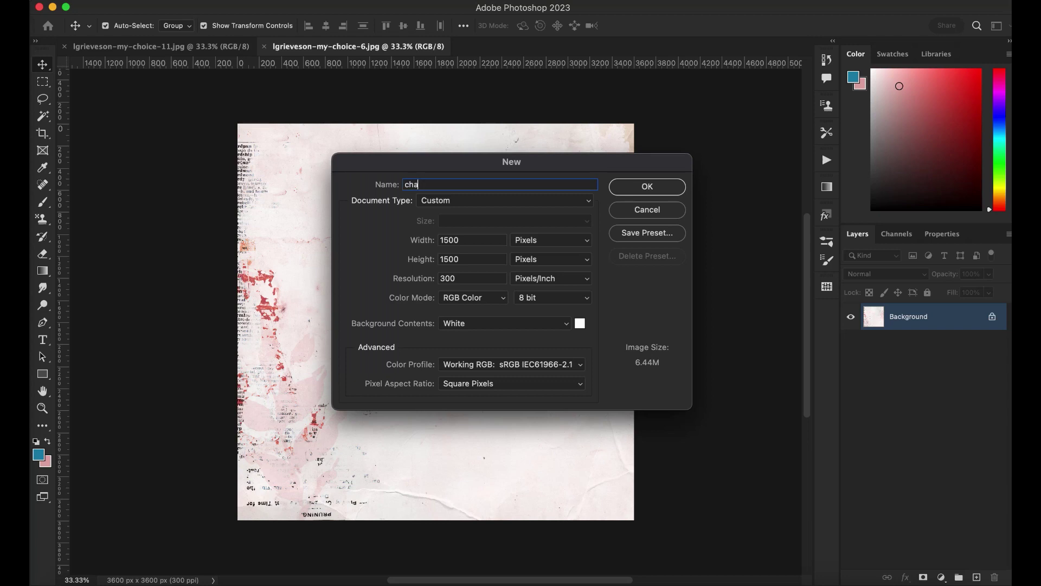
text(0)
text(1)
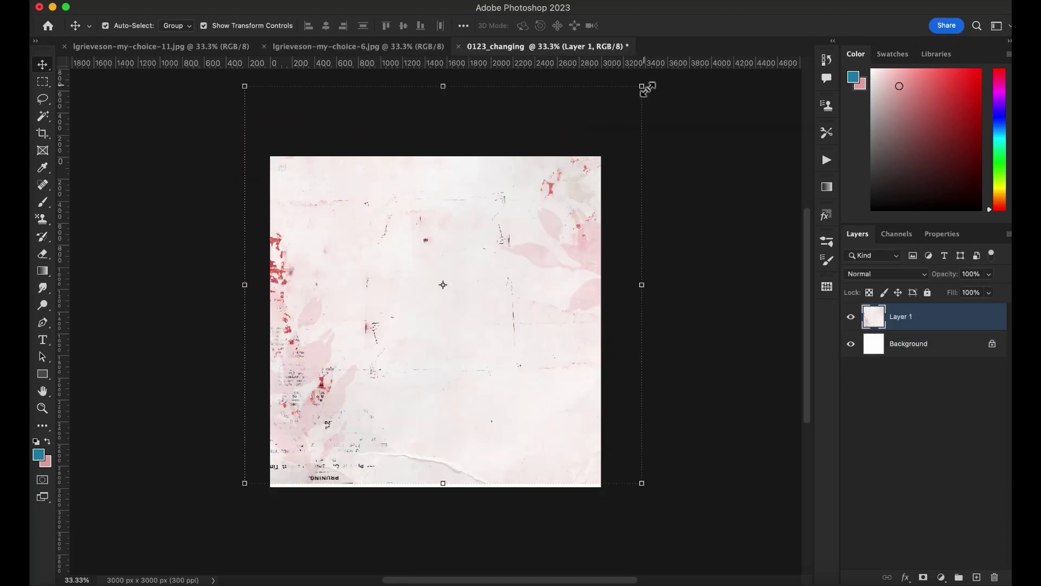
drag(646, 89, 599, 156)
drag(522, 220, 544, 231)
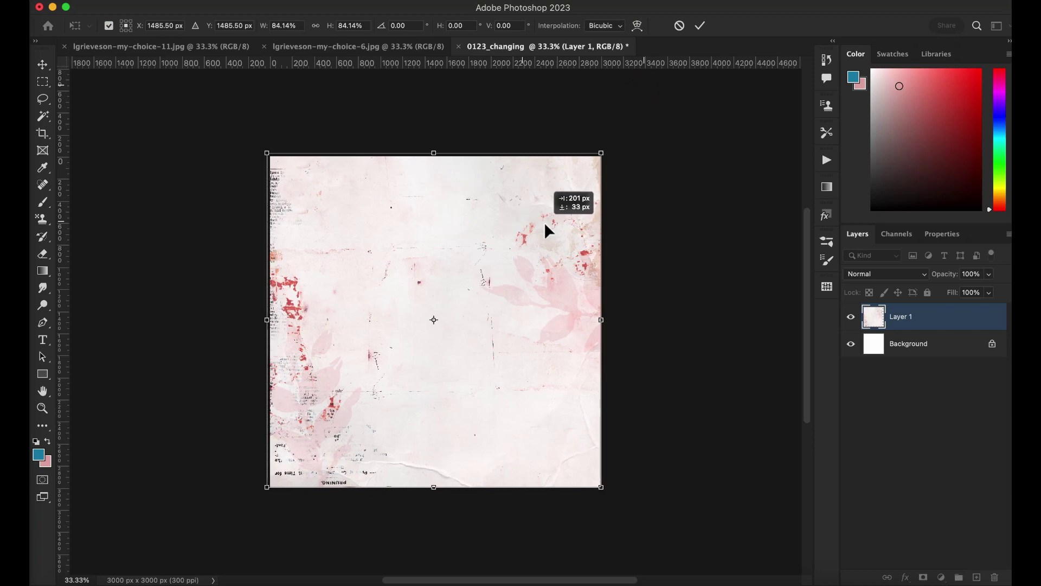
click(700, 25)
click(264, 46)
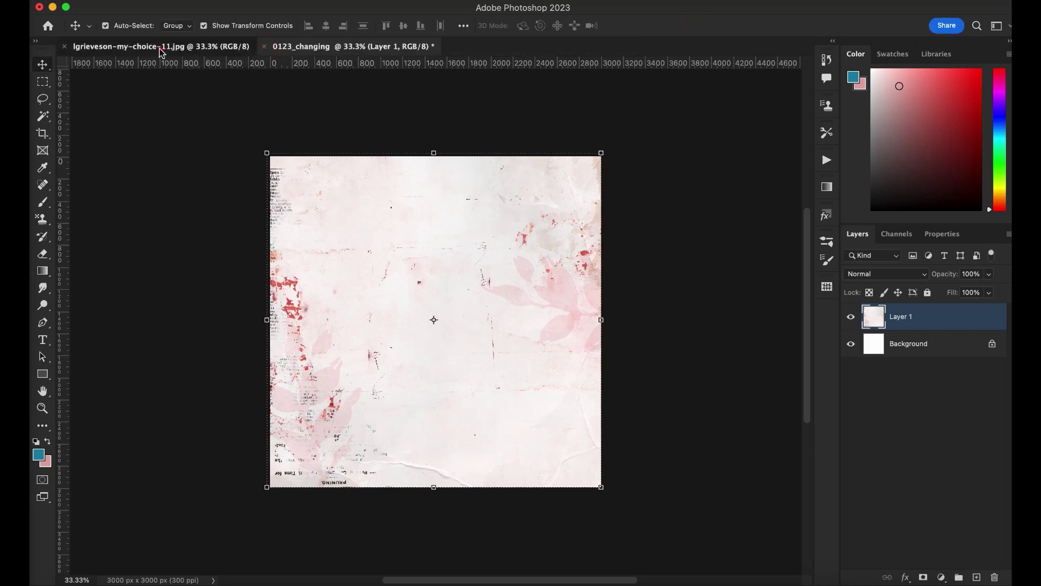
Copy the lgrieveson-my-choice-11.jpg paper into 0123_changing and scale it down to just cover the canvas
click(161, 48)
drag(301, 187, 364, 285)
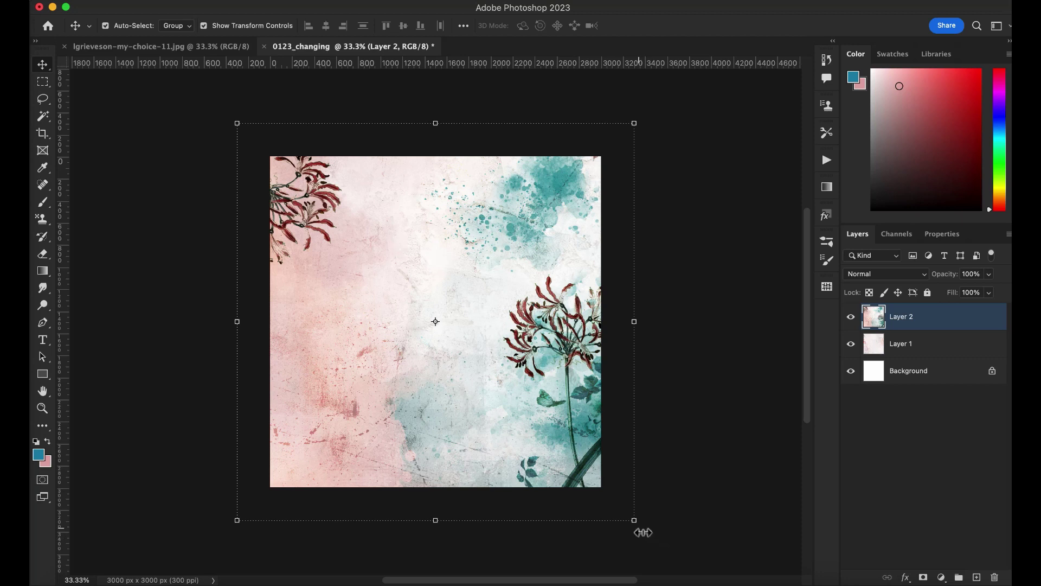
drag(635, 520, 609, 494)
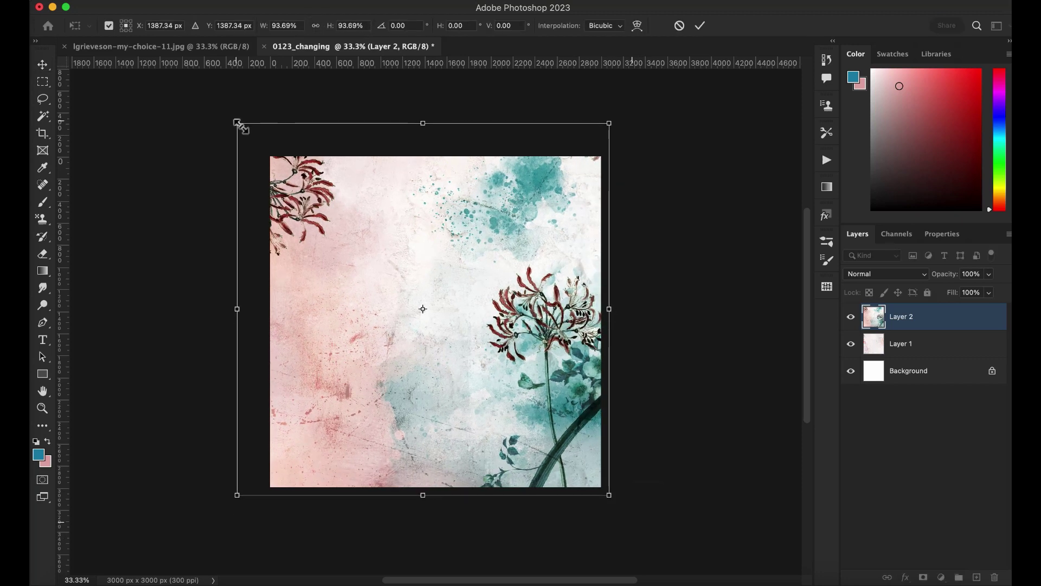
drag(237, 123, 268, 155)
click(702, 28)
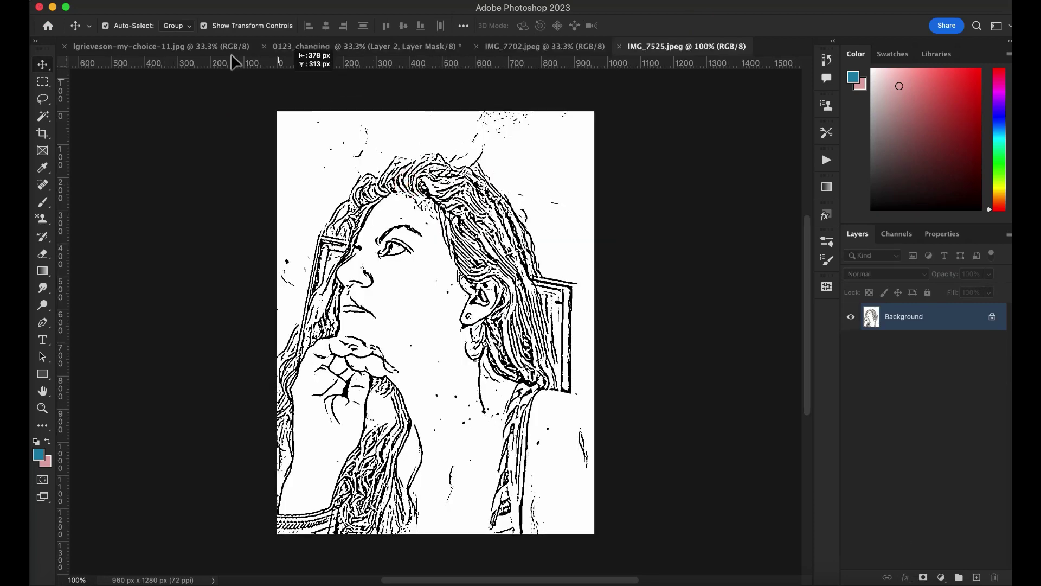
click(186, 48)
mouse_move(588, 59)
mouse_down()
mouse_move(362, 48)
mouse_move(402, 253)
mouse_up()
click(64, 47)
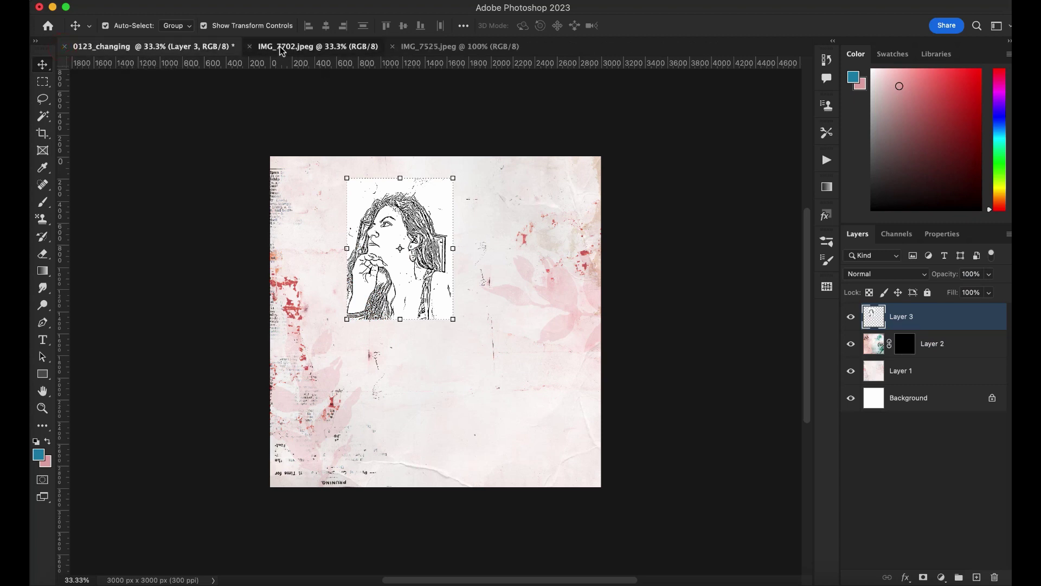
click(250, 46)
Enlarge the line portrait to about 205%, move it to the canvas's right side and hide its layer
drag(453, 319, 564, 466)
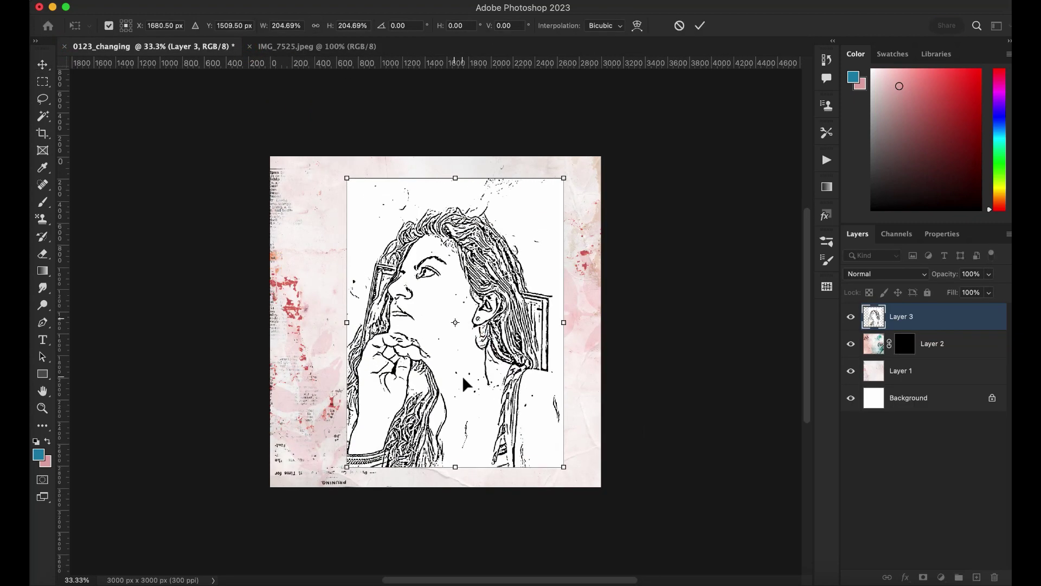
drag(462, 376, 499, 376)
click(848, 318)
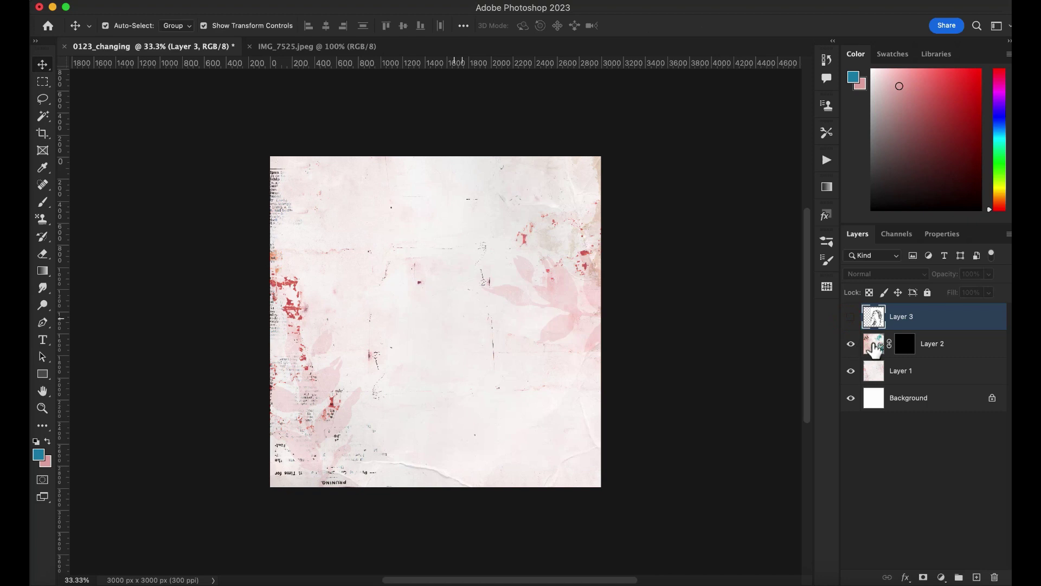
Reveal the teal splatter and flower on Layer 2 by painting white on its mask with a 700 px 2W_Artsy Splatters brush
click(907, 343)
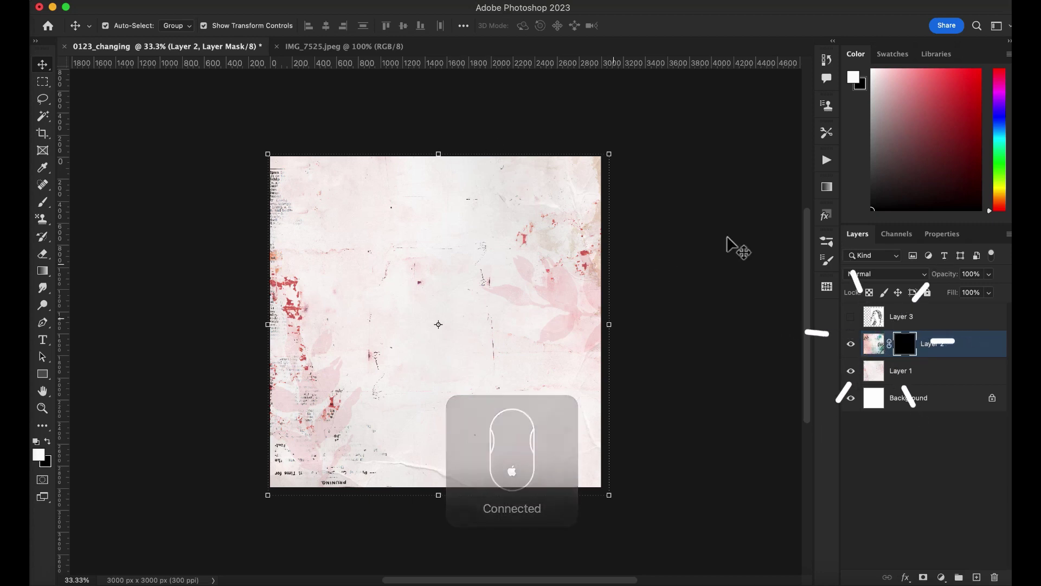
click(827, 241)
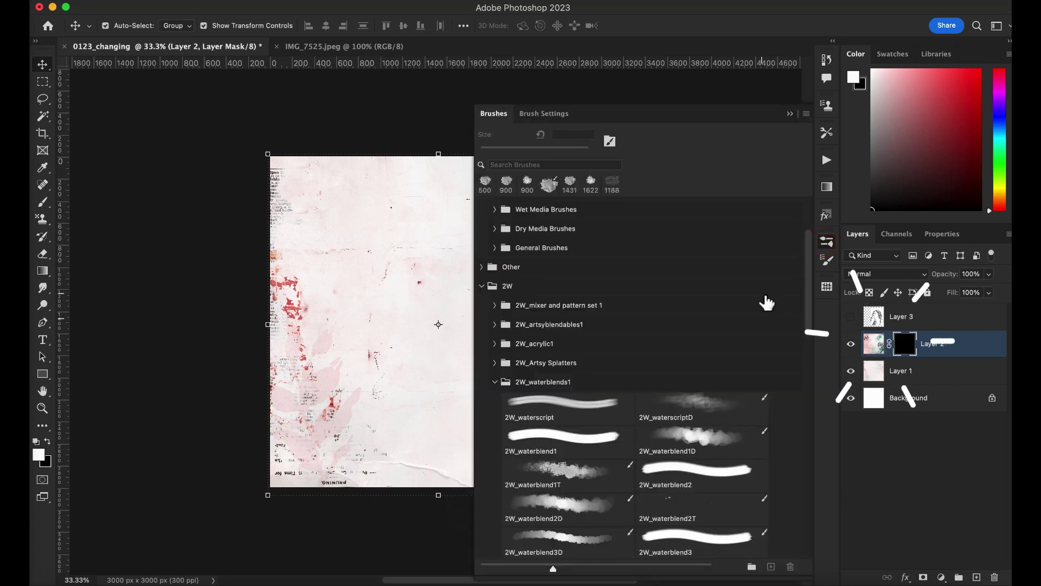
click(494, 382)
click(495, 362)
click(688, 415)
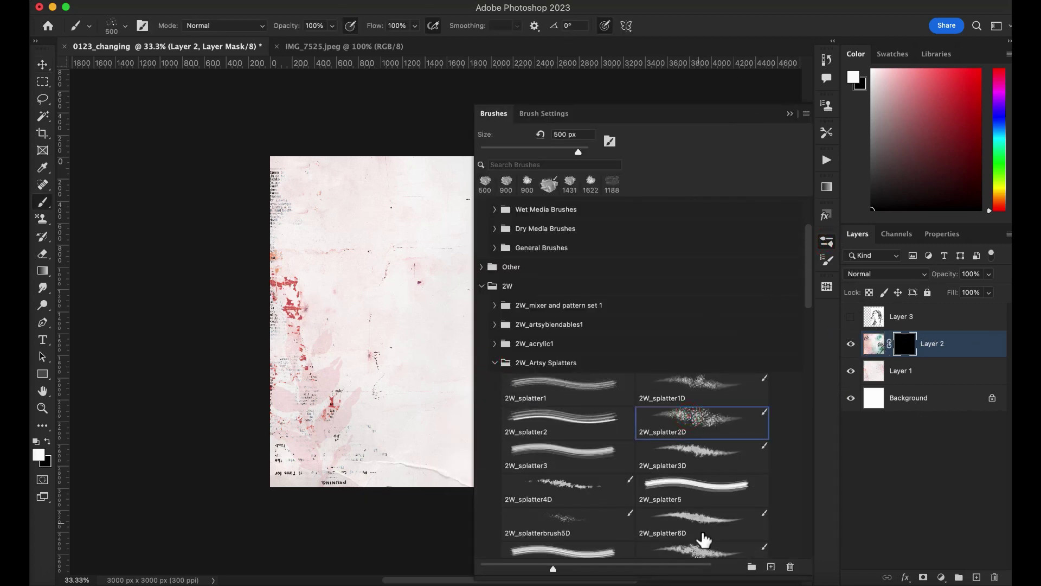
click(791, 113)
click(507, 233)
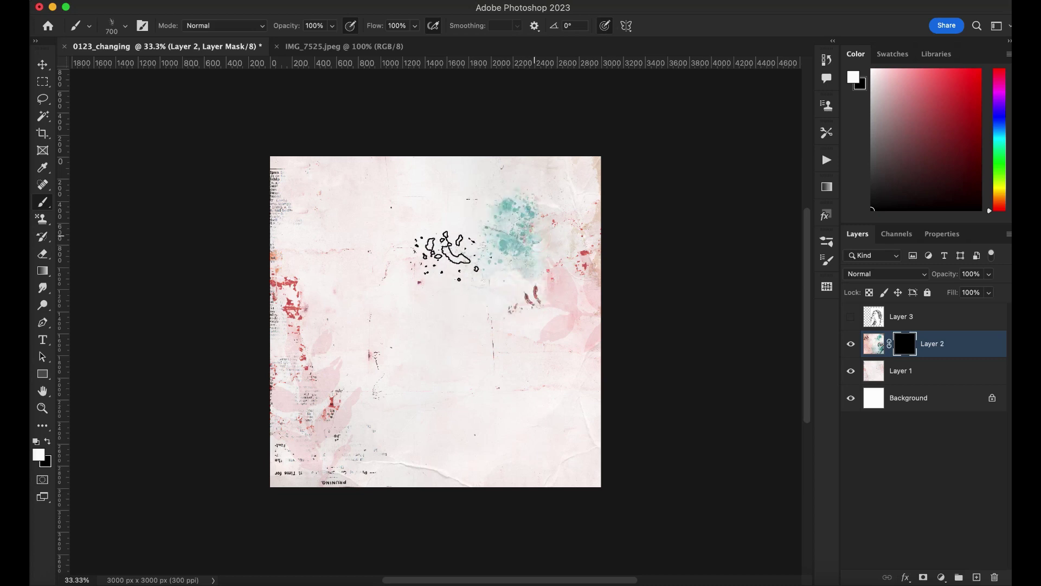
click(548, 331)
Reveal more of the right-hand flower and foliage on Layer 2's mask with another splatter brush at 76% opacity and 84% flow
click(827, 241)
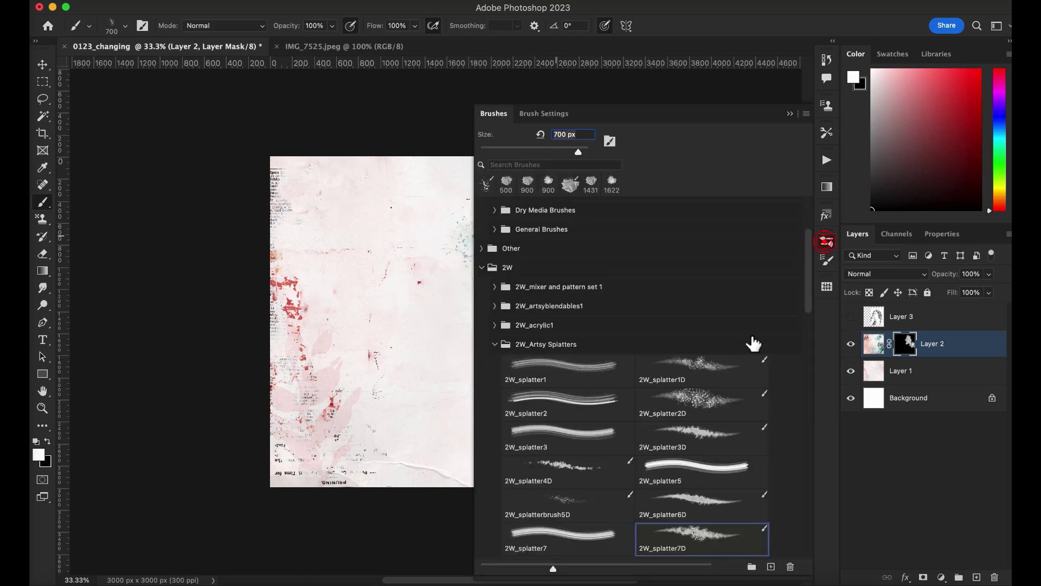
click(605, 509)
drag(413, 43, 404, 43)
click(545, 366)
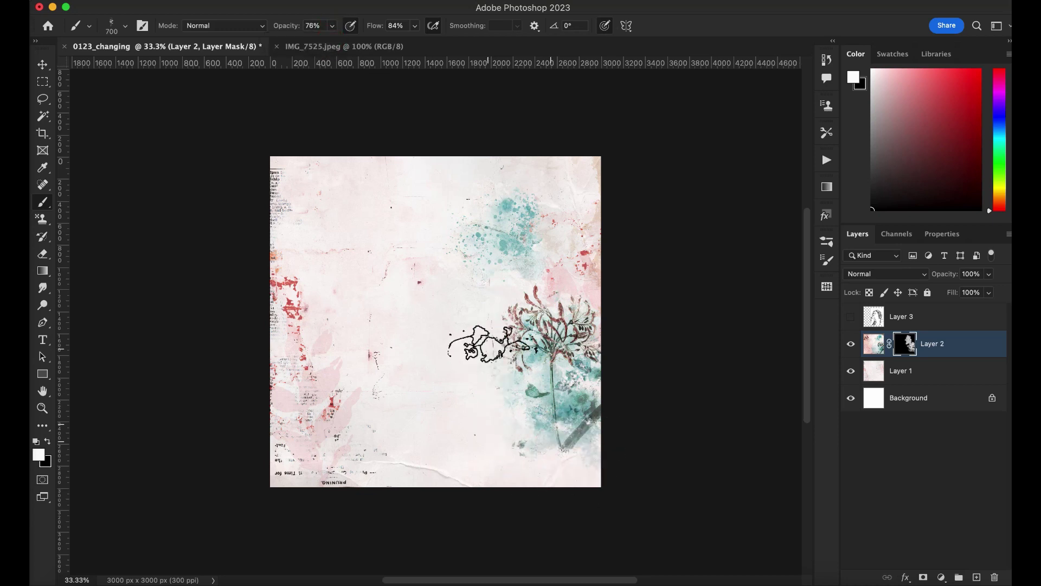
Reveal the upper-left flower and the pink texture below it on Layer 2's mask with a different splatter brush at 800 px
click(826, 241)
click(555, 508)
click(790, 113)
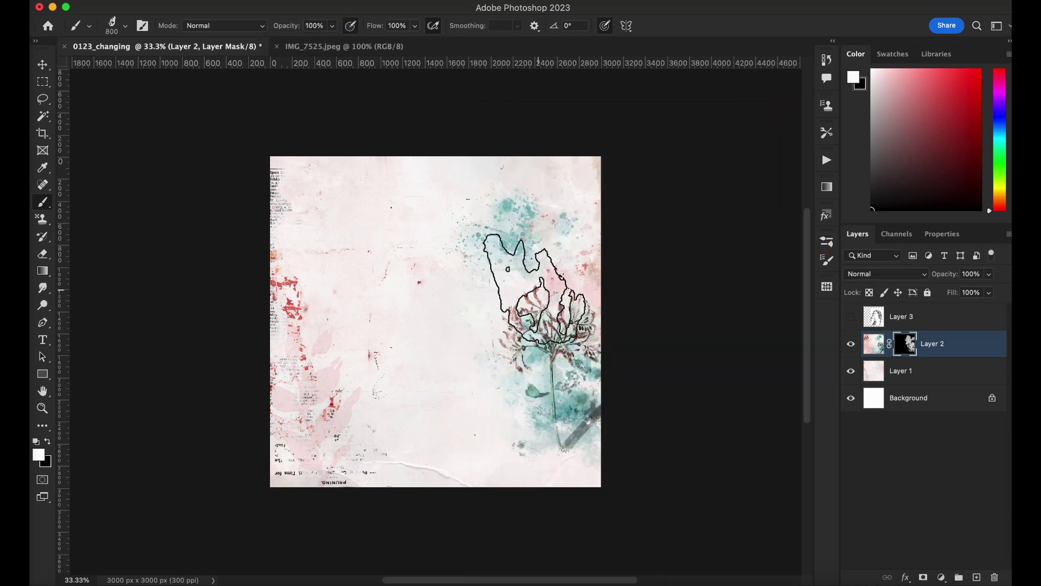
key(bracketright)
click(369, 350)
click(314, 231)
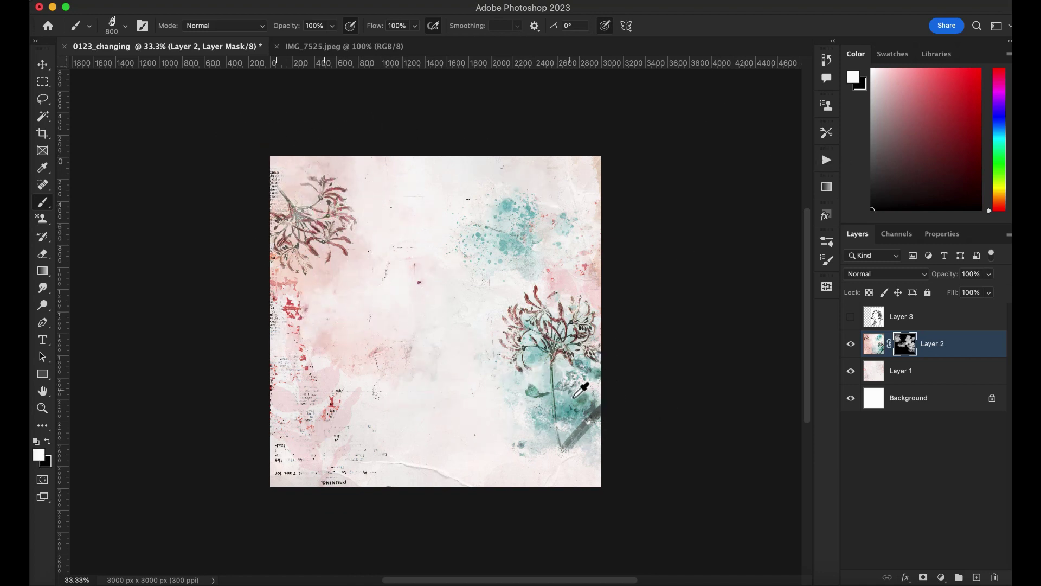
Paint a blue patch below the upper-left flower on a new layer above Layer 2 with an 800 px splatter brush
alt+click(579, 365)
click(976, 577)
click(826, 240)
click(693, 417)
click(789, 114)
click(300, 279)
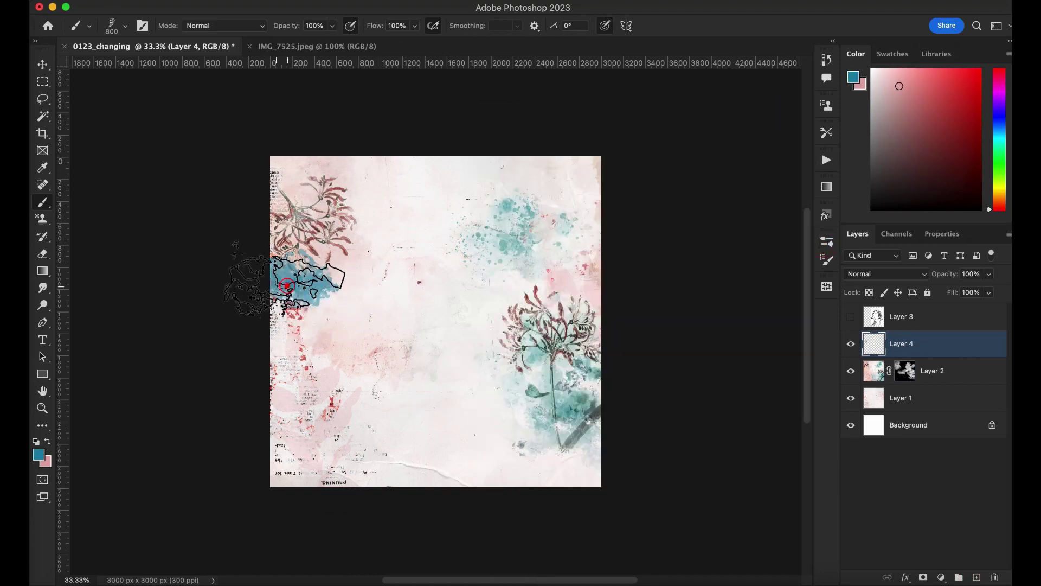
click(313, 311)
Extend the edges of the blue patch with a different 800 px splatter brush
click(826, 241)
click(705, 344)
click(790, 113)
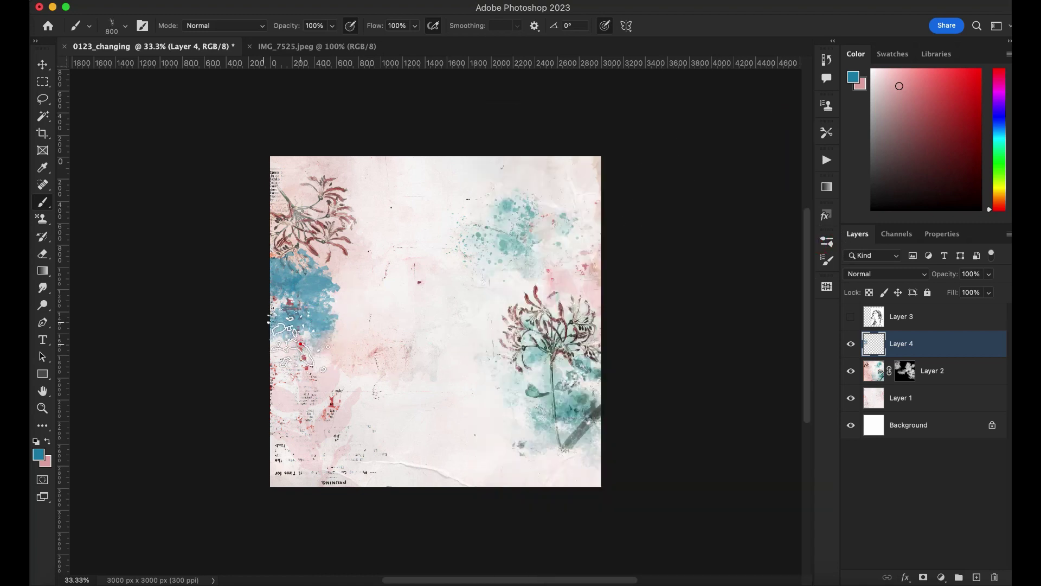
click(342, 270)
Add a mask to Layer 4 and fade parts of the blue patch by painting black splatters on it
click(924, 577)
key(x)
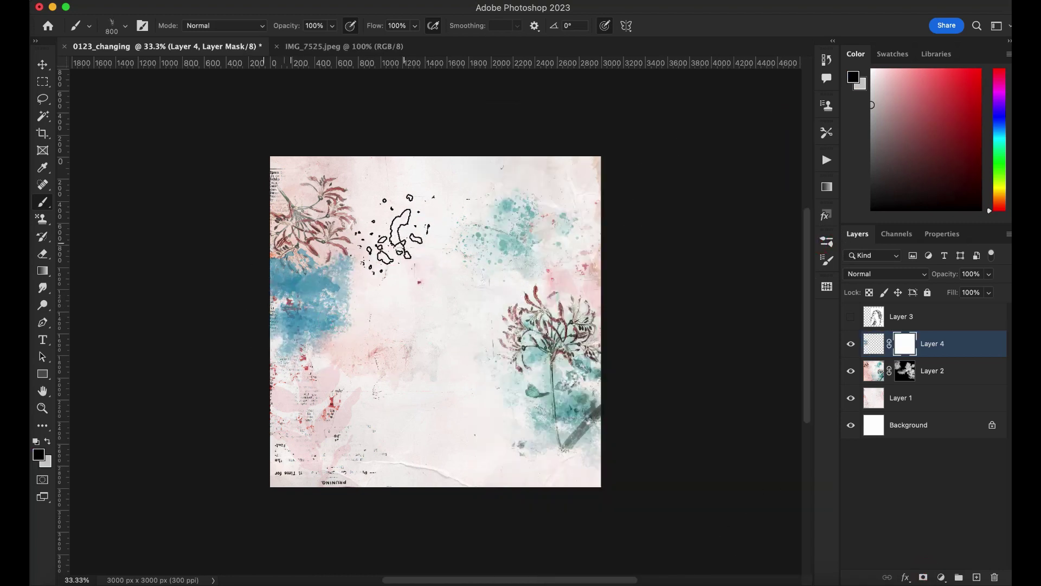
click(268, 282)
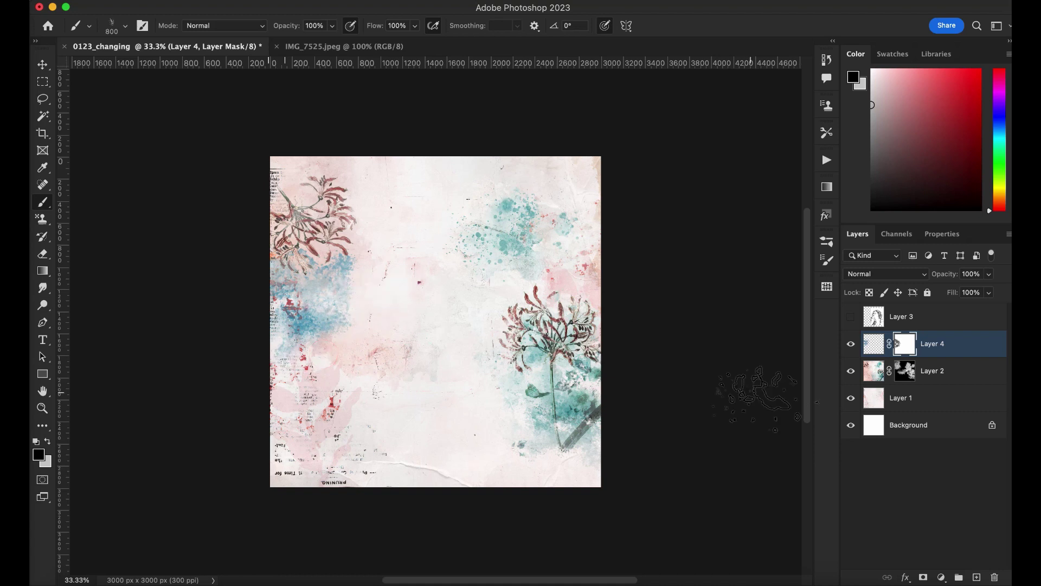
Splatter blue along the canvas's upper edge on a new layer and soften it with a pale colour sampled from the paper
key(ctrl+shift+alt+n)
click(401, 163)
click(370, 167)
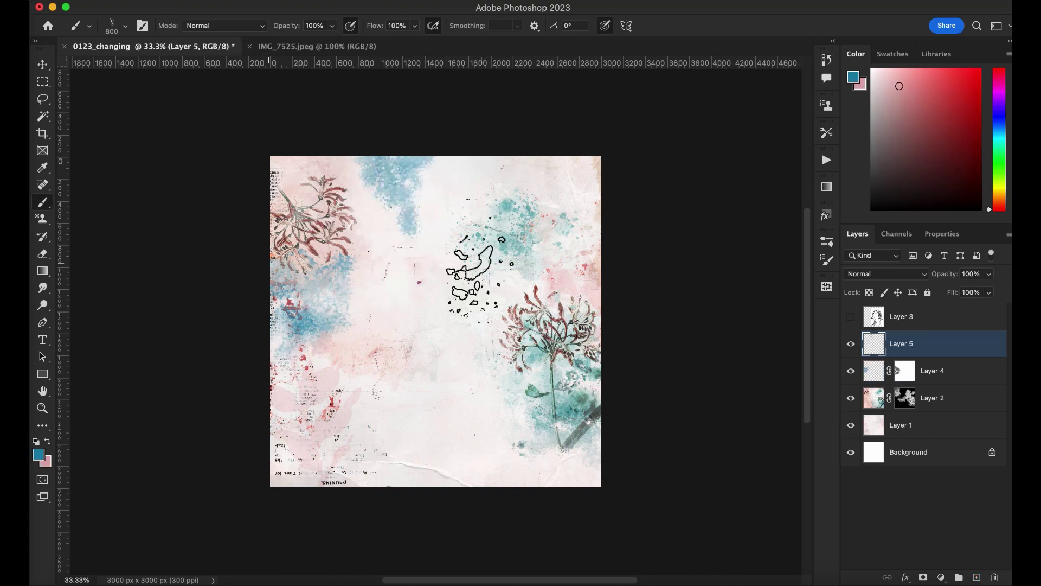
alt+click(445, 288)
click(407, 220)
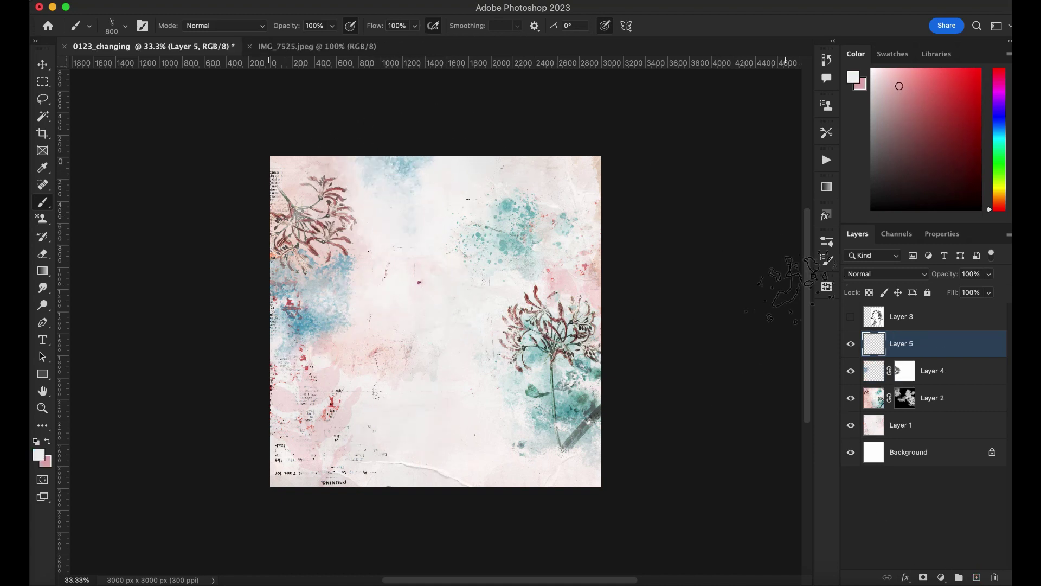
Paint red texture below the blue patch on a new layer with the 2W_mixbrushes1_texture2 brush from 2W_mixer and pattern set 1
click(827, 241)
scroll(504, 283, up, 3)
click(495, 272)
scroll(809, 311, up, 1)
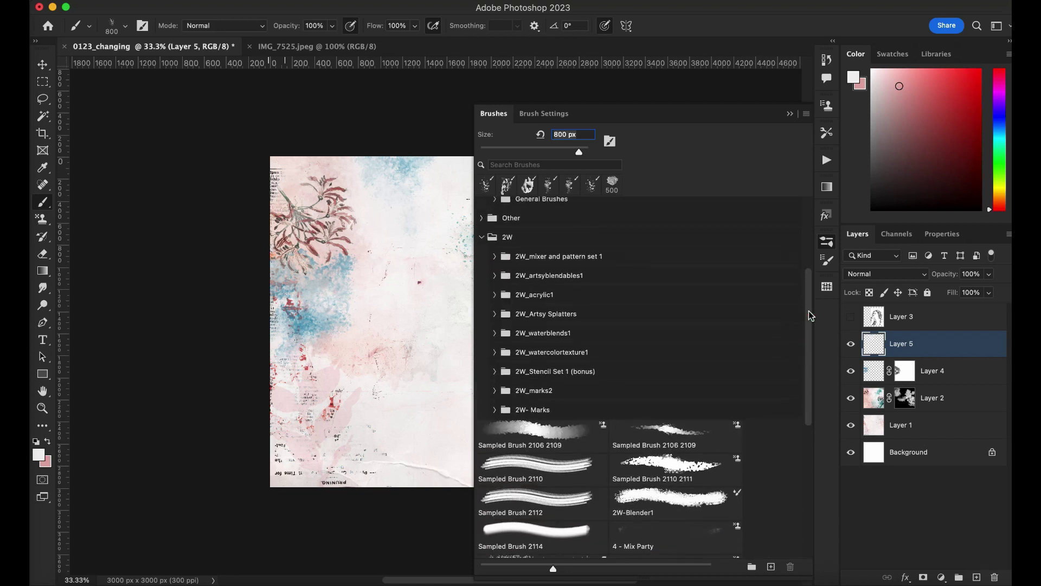
mouse_move(808, 311)
mouse_down()
mouse_move(798, 466)
mouse_move(700, 320)
mouse_move(602, 298)
mouse_up()
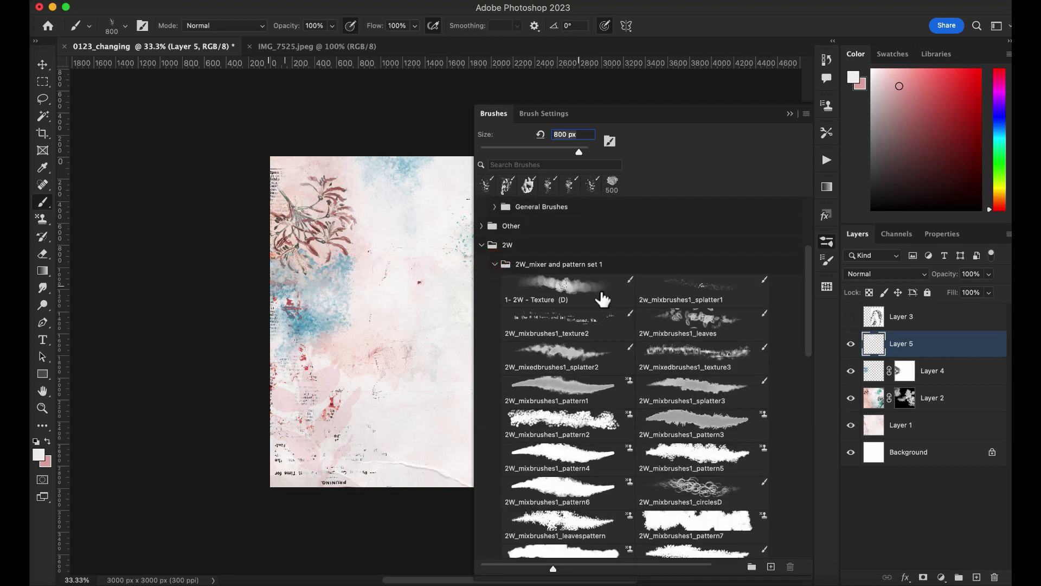
click(595, 325)
click(789, 113)
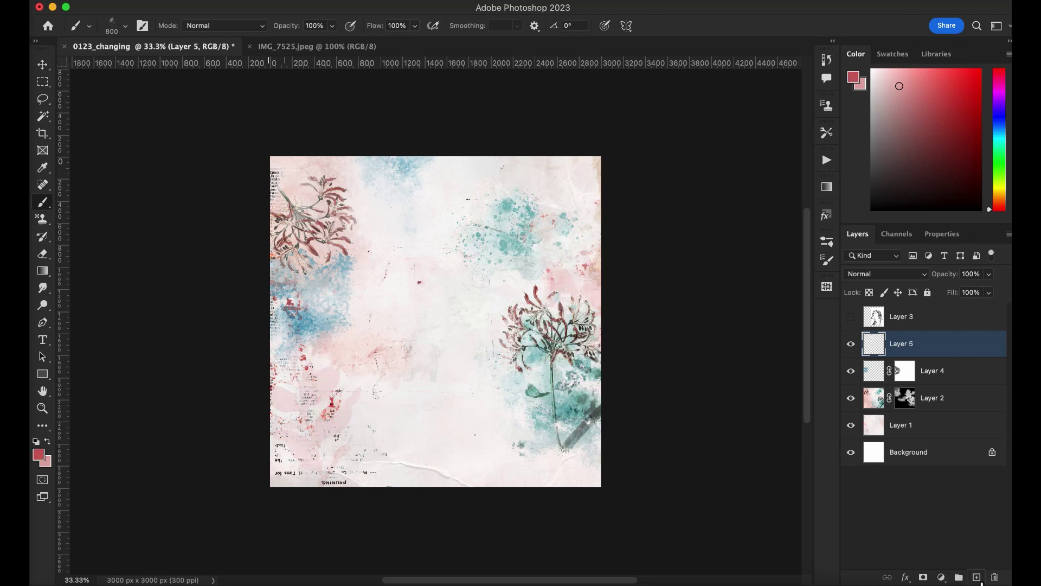
click(977, 578)
mouse_move(365, 277)
mouse_down()
mouse_move(389, 293)
mouse_move(346, 286)
mouse_move(365, 319)
mouse_move(254, 355)
mouse_move(289, 342)
mouse_move(286, 350)
mouse_move(324, 352)
mouse_move(325, 374)
mouse_up()
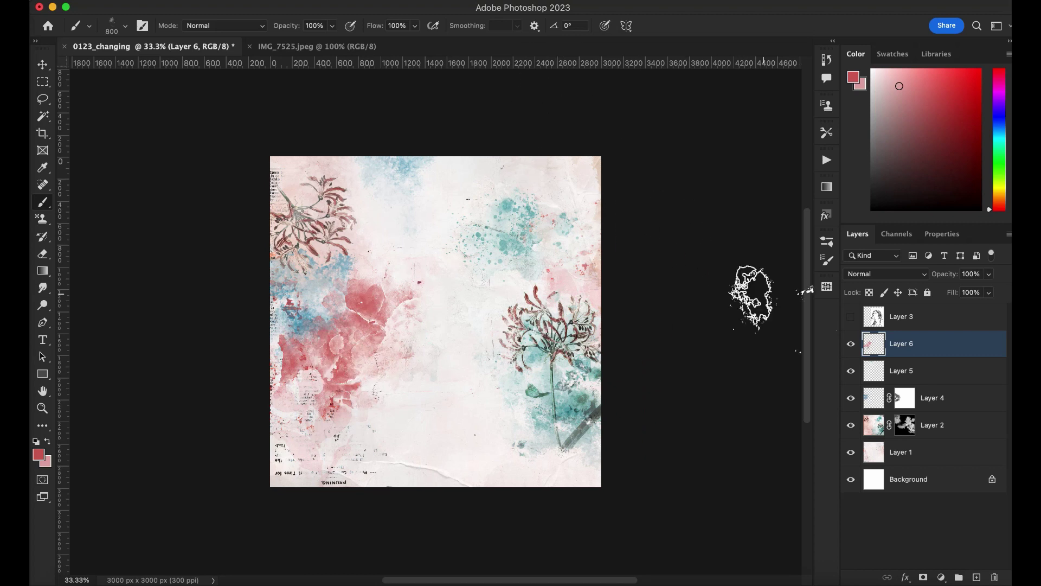
Choose the 2W_waterscript brush from the 2W_waterblends1 set
click(825, 240)
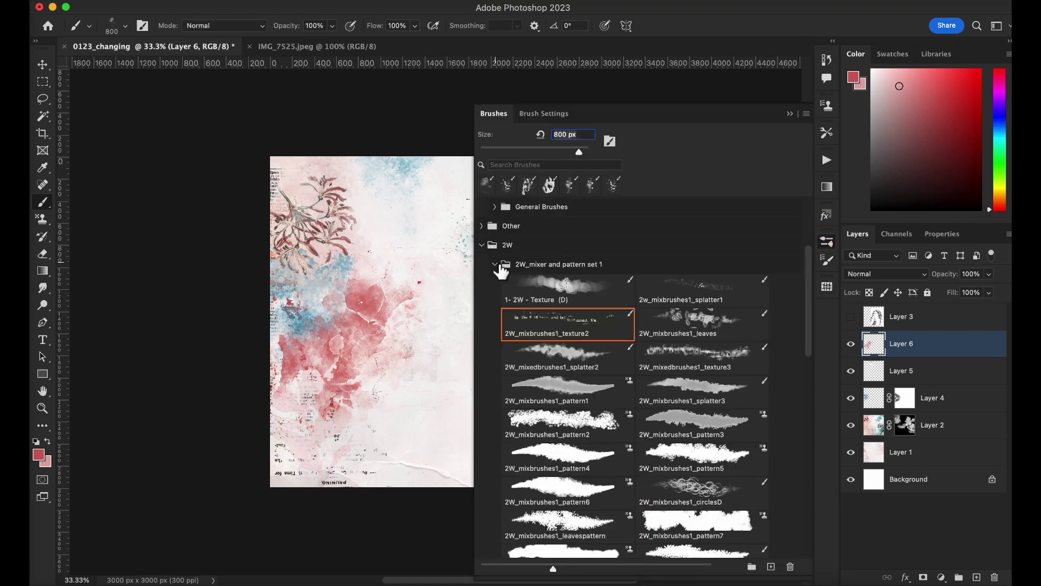
click(547, 289)
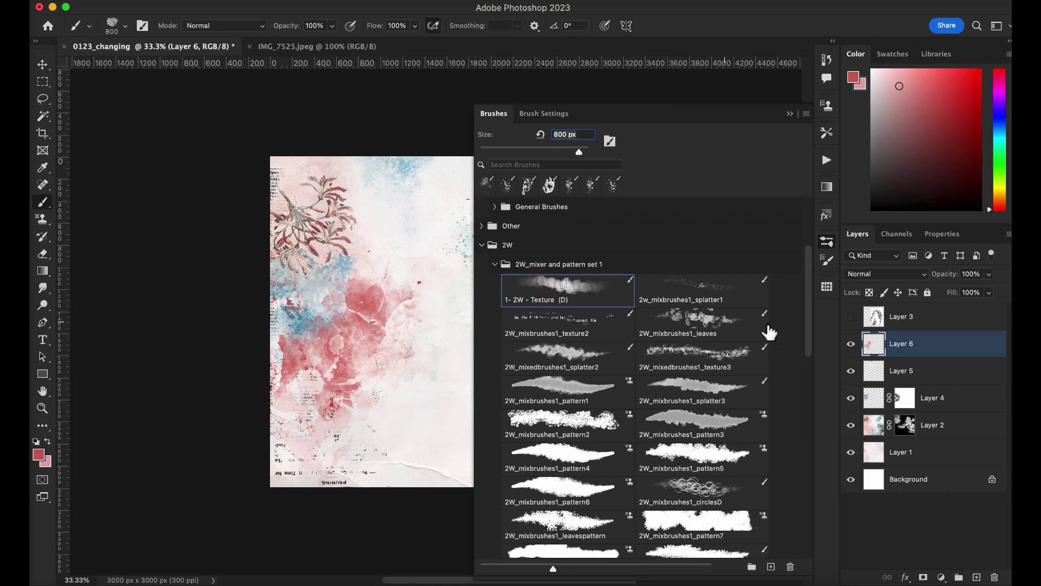
drag(810, 309, 810, 399)
scroll(542, 421, up, 1)
click(495, 411)
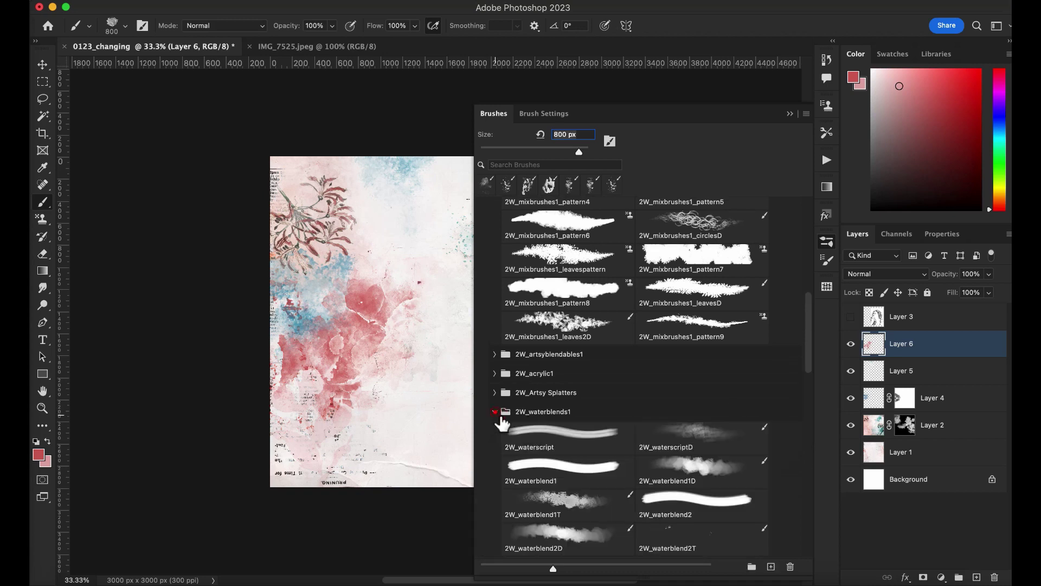
click(663, 448)
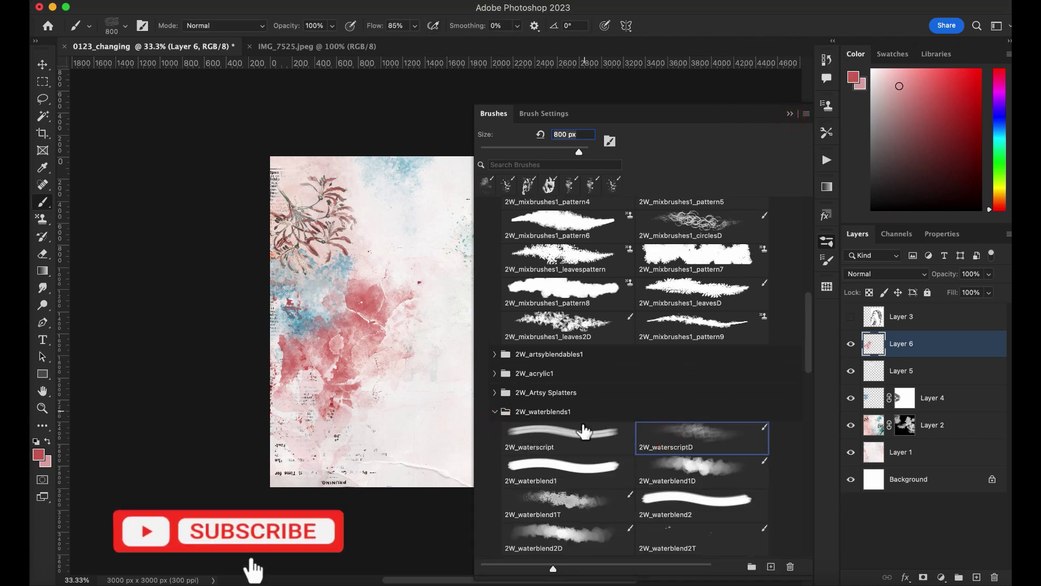
click(584, 431)
click(790, 113)
Stamp handwritten script on a new layer at the canvas's lower right and left side, using a teal sampled from the leaves
click(977, 577)
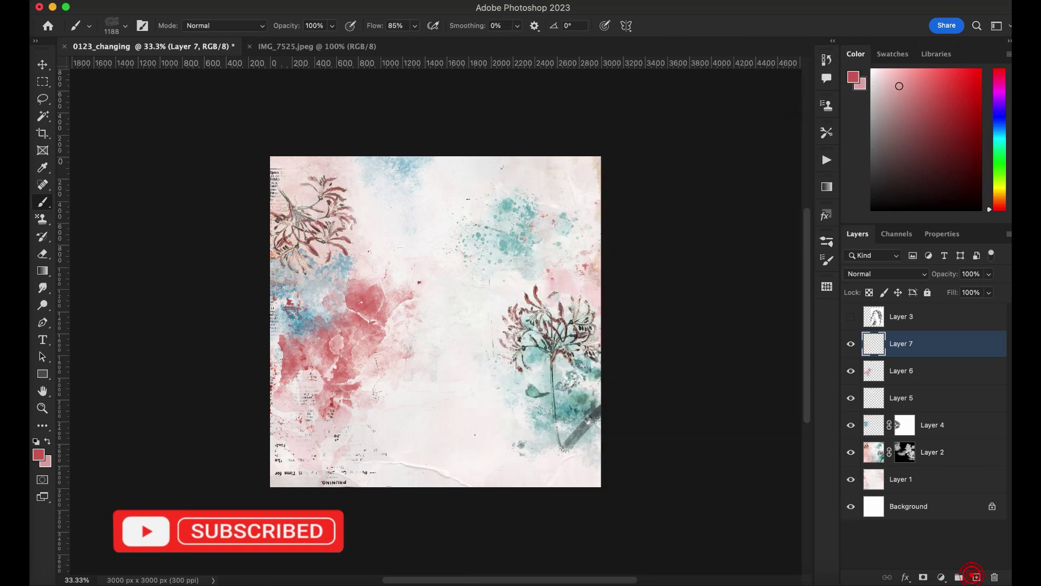
alt+click(572, 409)
click(854, 77)
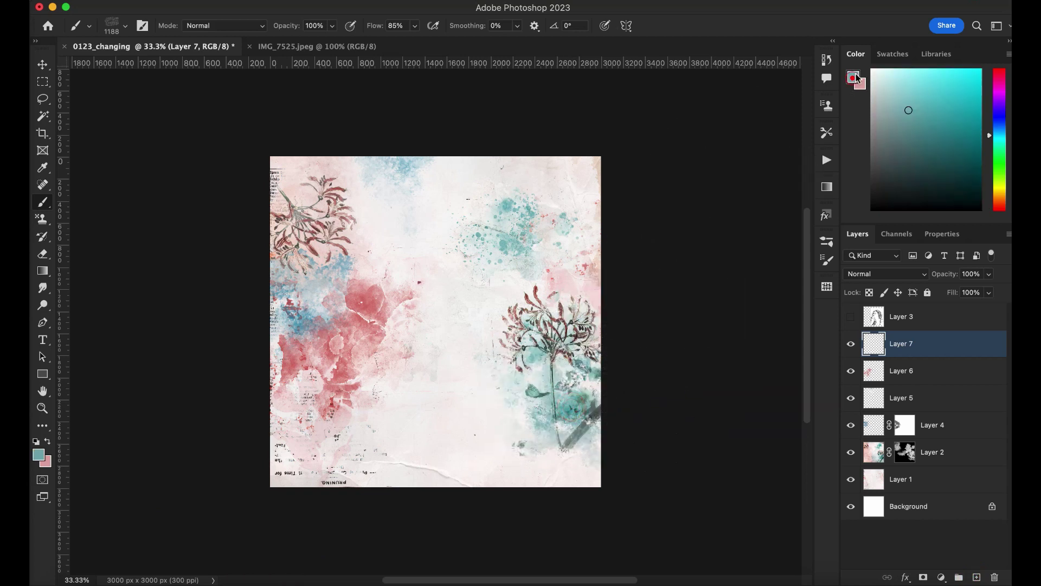
click(514, 438)
click(356, 267)
click(325, 343)
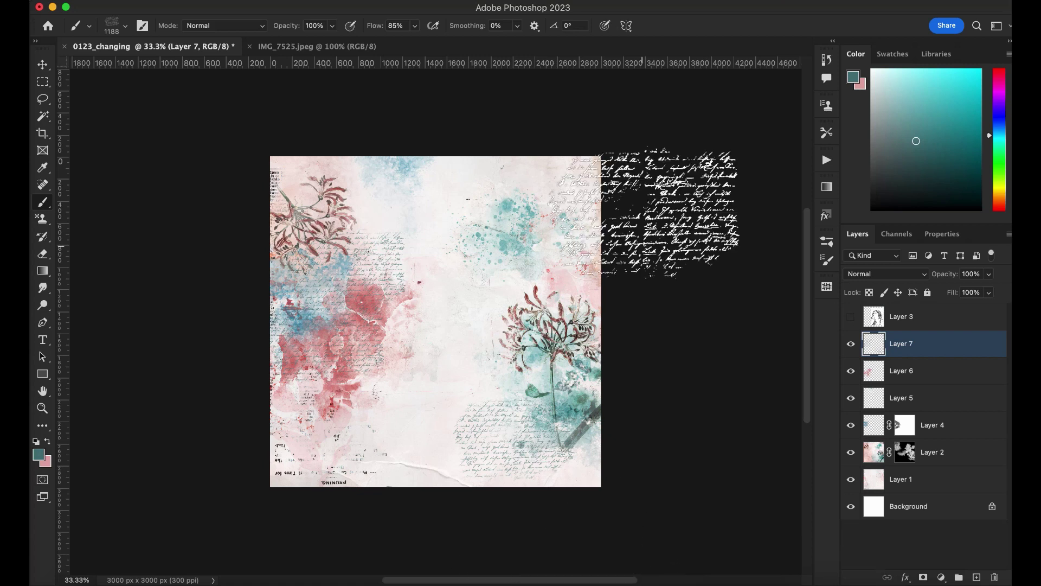
click(42, 63)
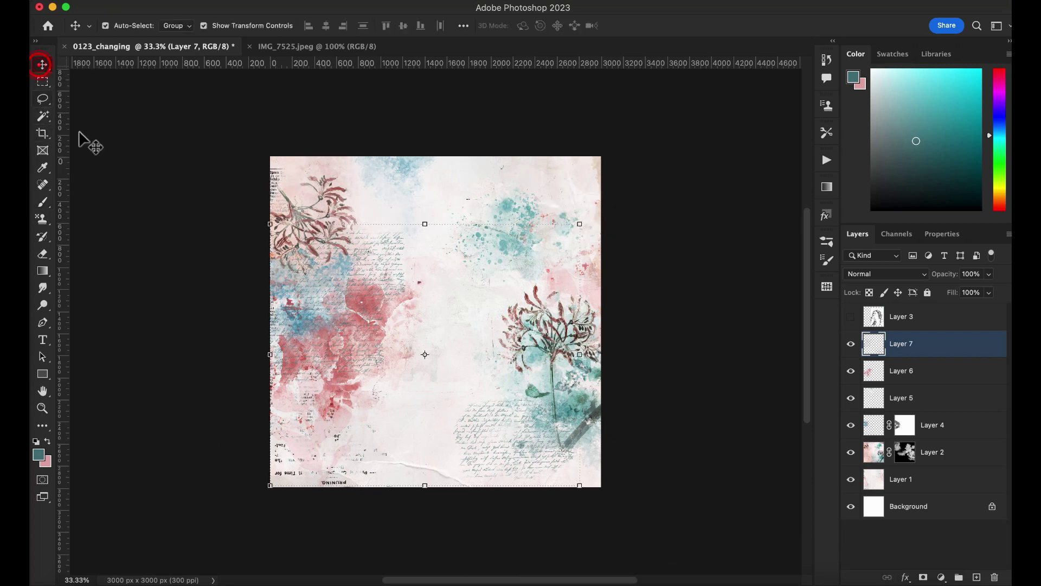
click(536, 582)
click(144, 286)
double_click(500, 322)
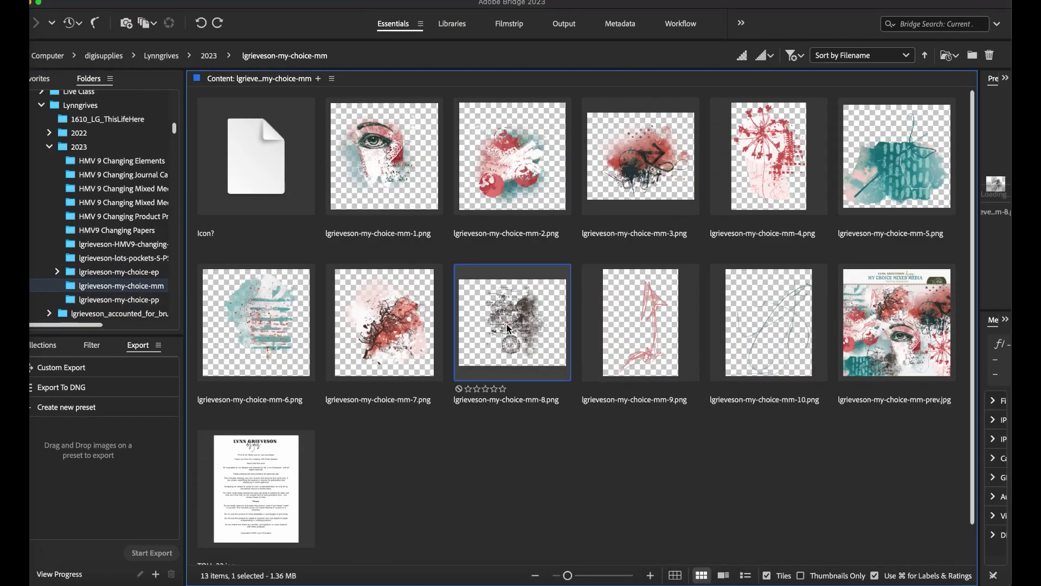
drag(431, 270, 396, 399)
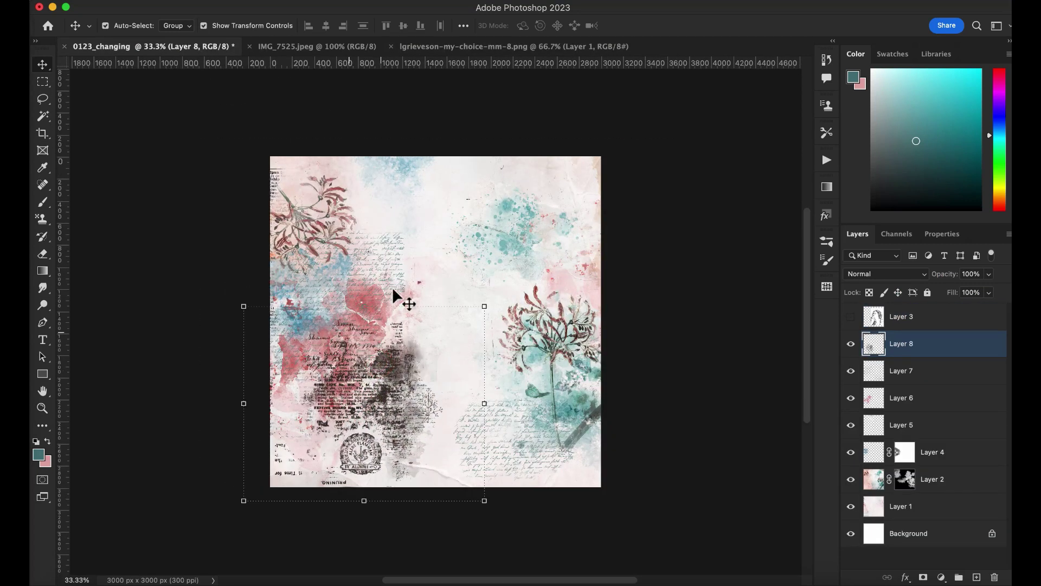
Add a yellow ede920 Solid Color fill layer above Layer 8 and clip it to the text-and-stamp texture
click(995, 184)
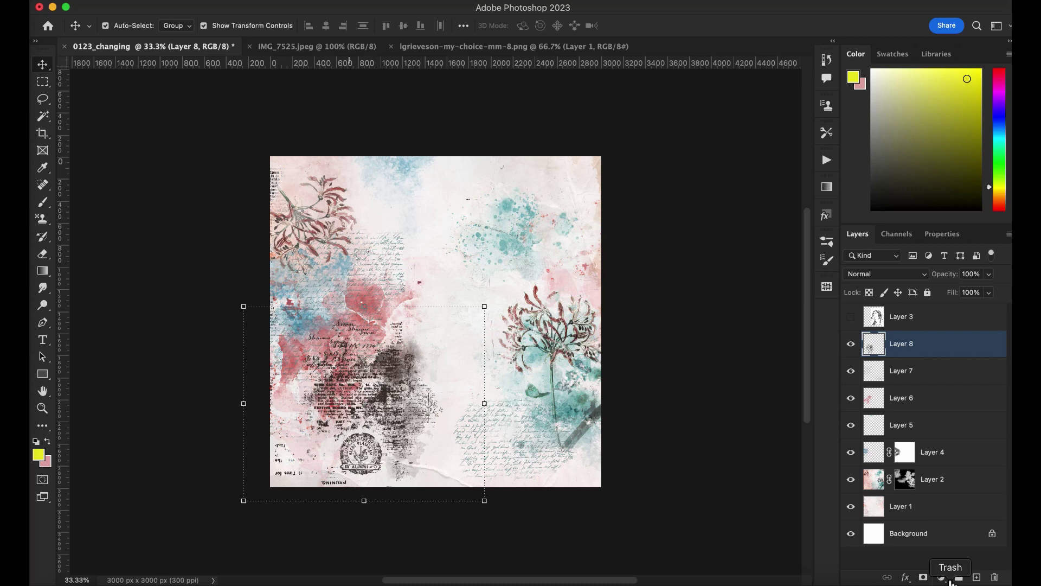
click(942, 577)
click(943, 279)
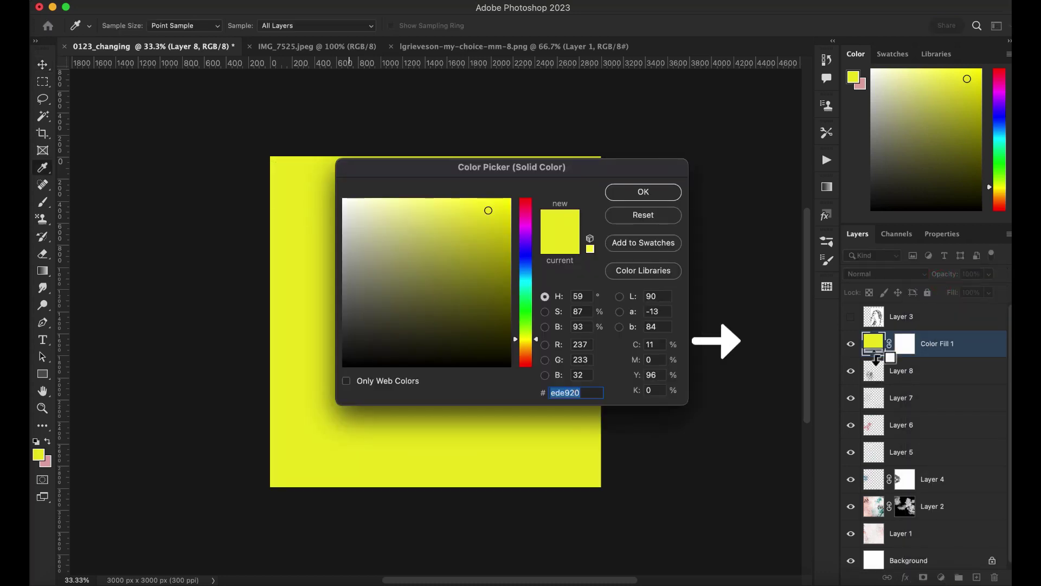
click(643, 192)
alt+click(874, 358)
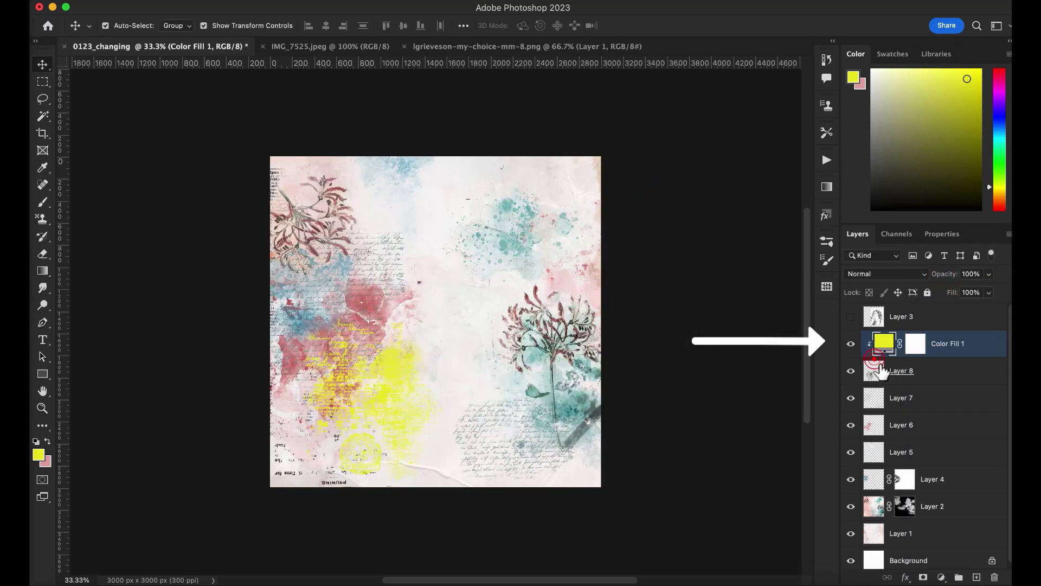
Darken the clipped fill layer's bright yellow to a muted olive green
double_click(884, 343)
drag(495, 288, 484, 249)
click(627, 187)
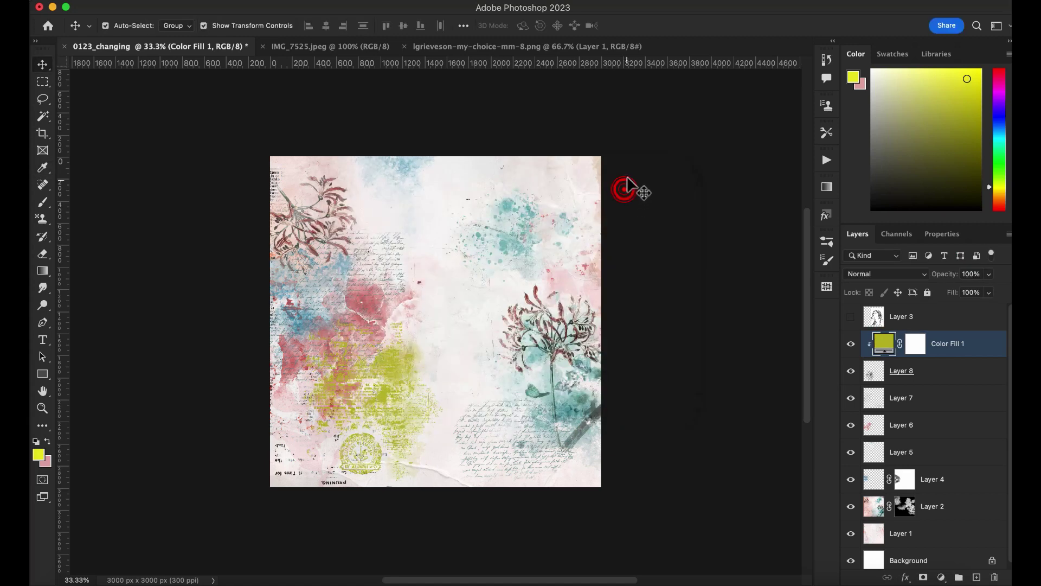
Show the line portrait on Layer 3 and set its blend mode to Multiply
click(851, 316)
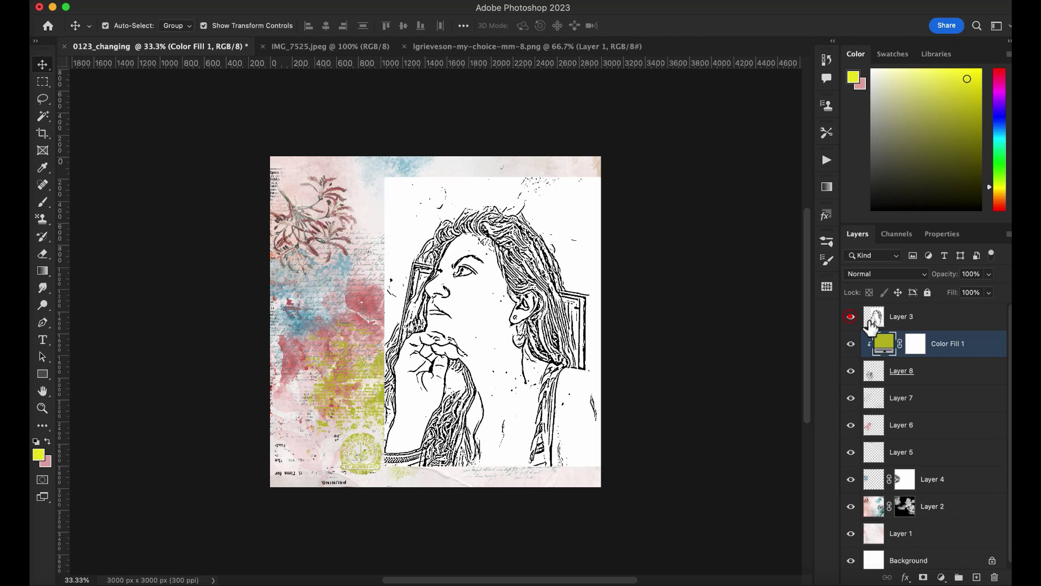
click(907, 320)
click(917, 273)
click(907, 320)
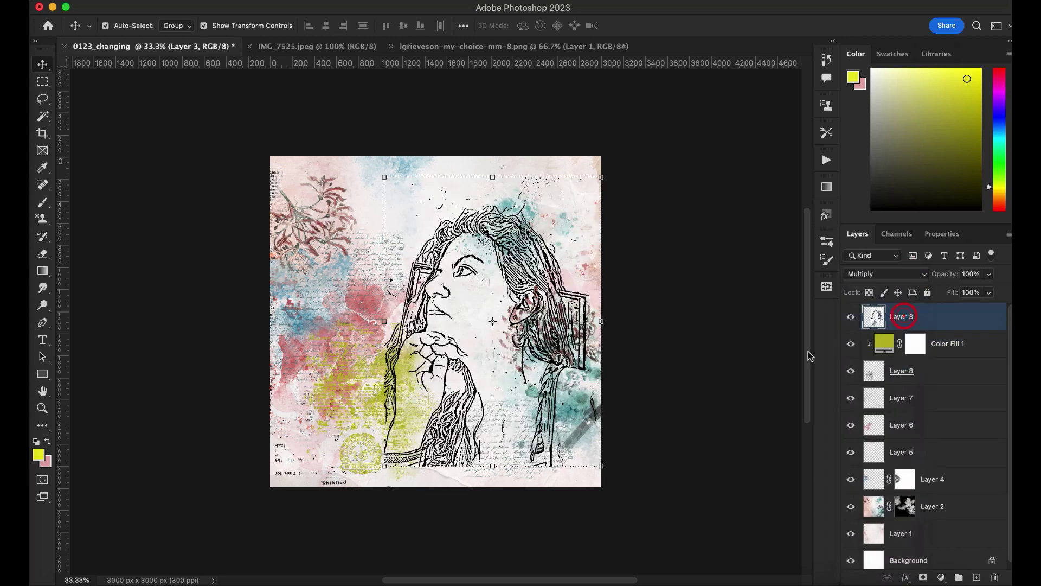
Add a mask to Layer 3 and fade the portrait's outer and lower edges in black with an 800 px splatter brush
click(924, 577)
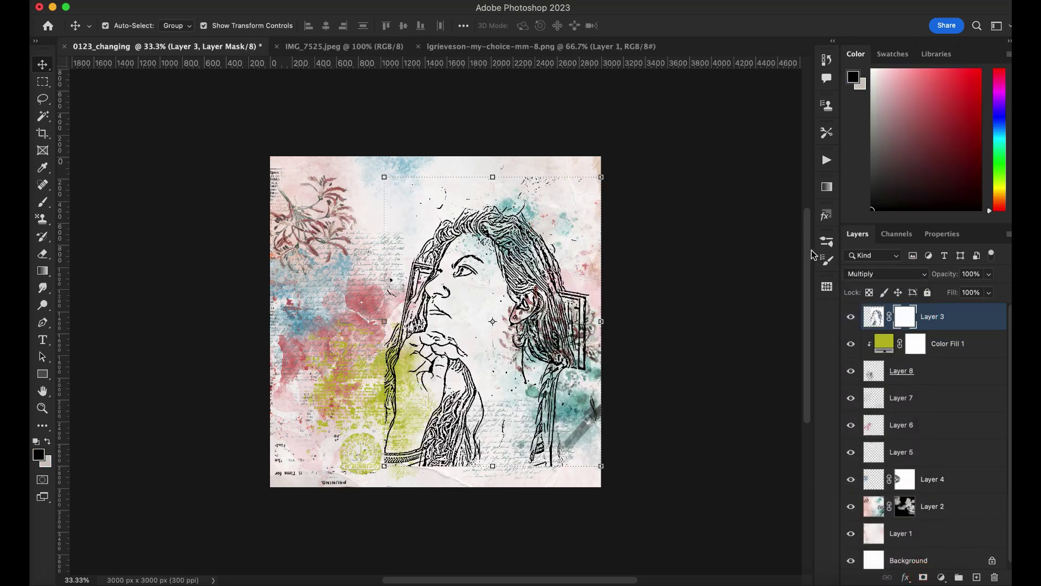
click(826, 242)
click(701, 463)
click(789, 114)
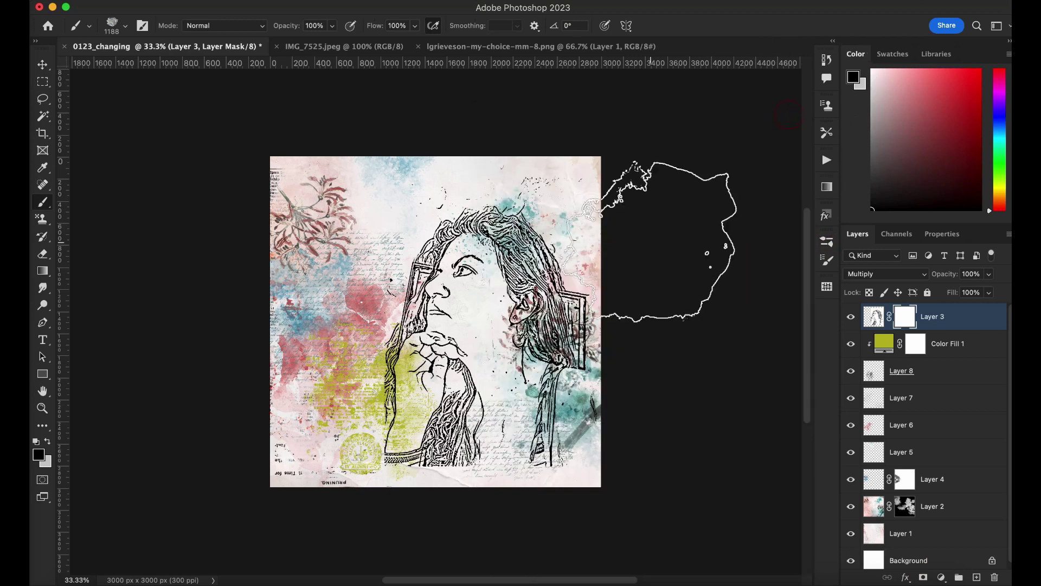
click(601, 200)
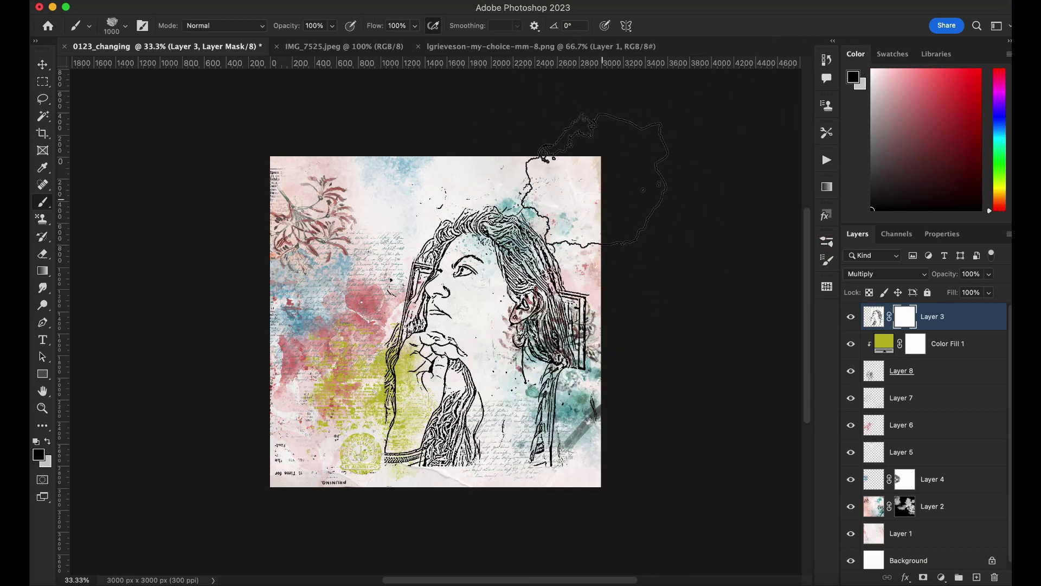
key(bracketleft)
key(bracketleft)
key(bracketleft)
key(bracketleft)
click(532, 481)
mouse_move(533, 480)
mouse_down()
mouse_move(400, 471)
mouse_move(619, 434)
mouse_up()
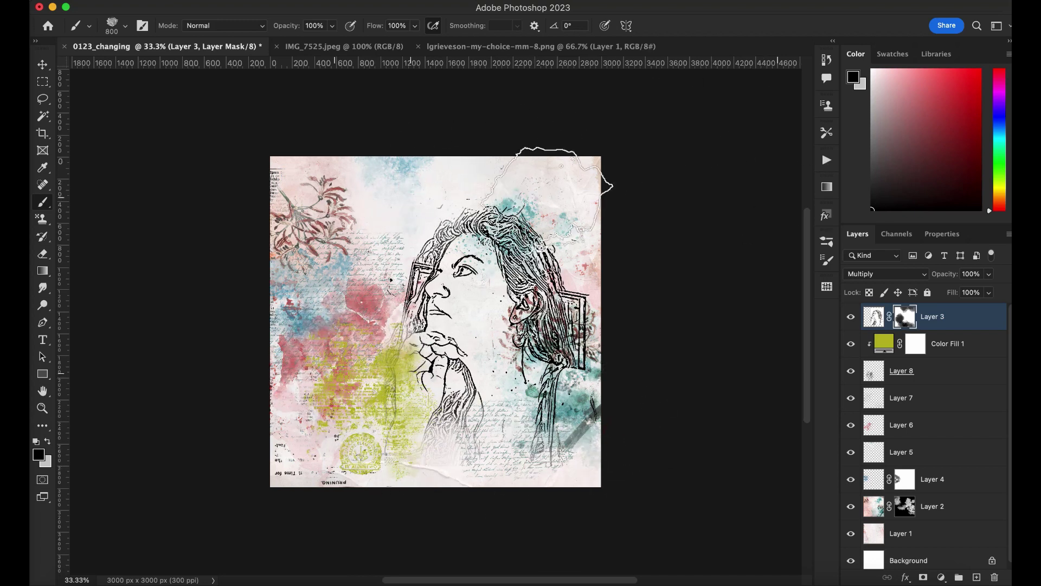
Enlarge the masked portrait to about 110% and shift it toward the canvas's right edge
key(v)
drag(384, 178, 362, 142)
drag(477, 280, 532, 309)
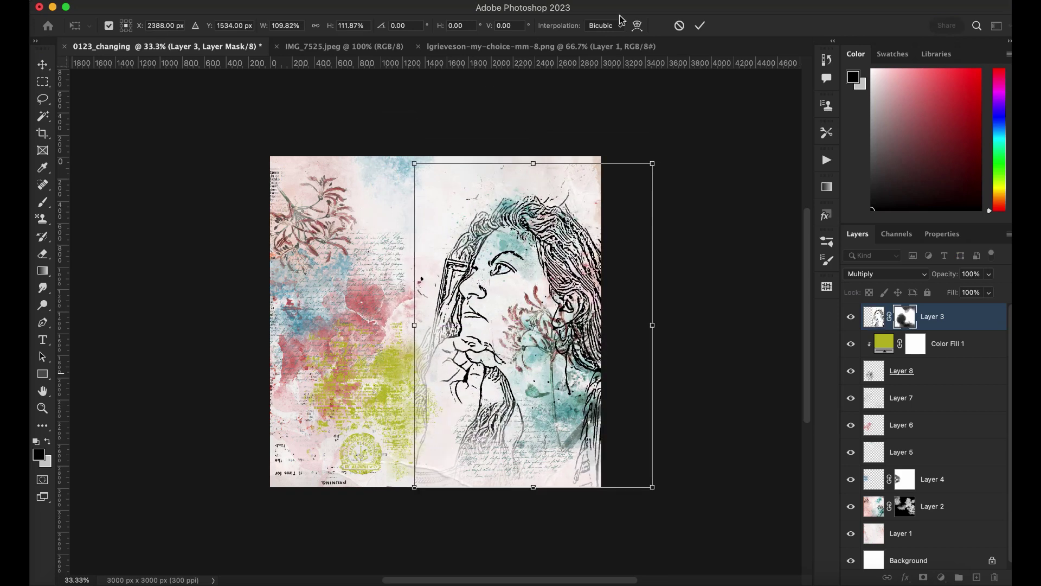
click(701, 27)
Place the eye artwork from lgrieveson-my-choice-mm-1.png in the collage and scale it to 60.77% below the portrait's hand
click(536, 576)
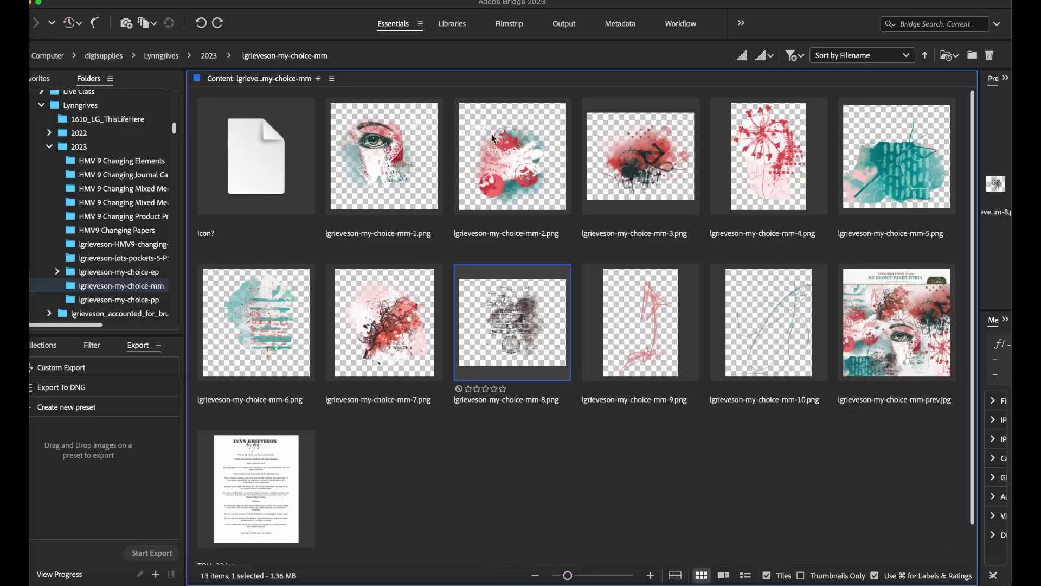
double_click(381, 161)
drag(360, 250, 442, 397)
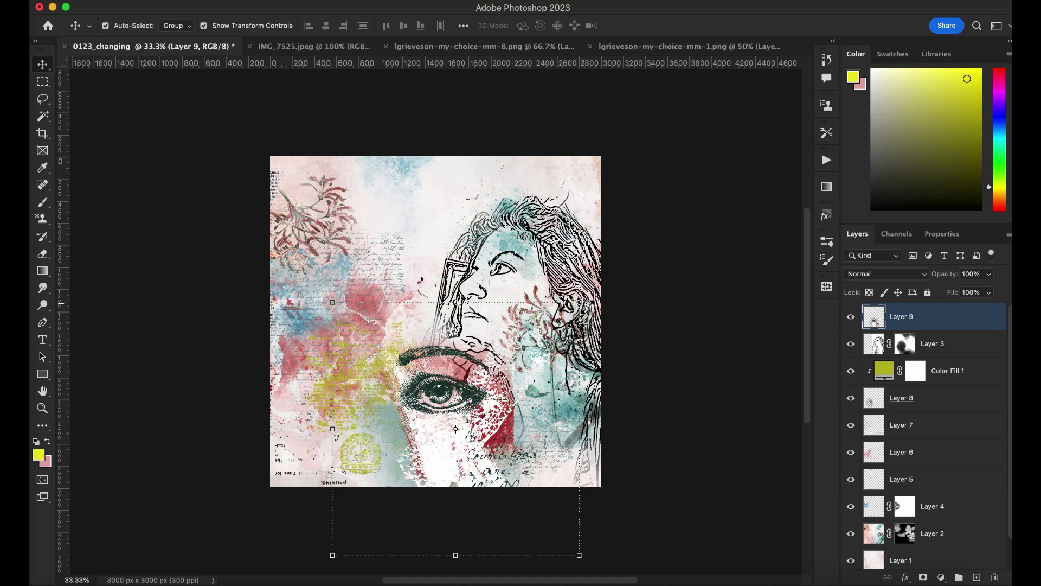
drag(580, 302, 482, 401)
drag(426, 472, 457, 419)
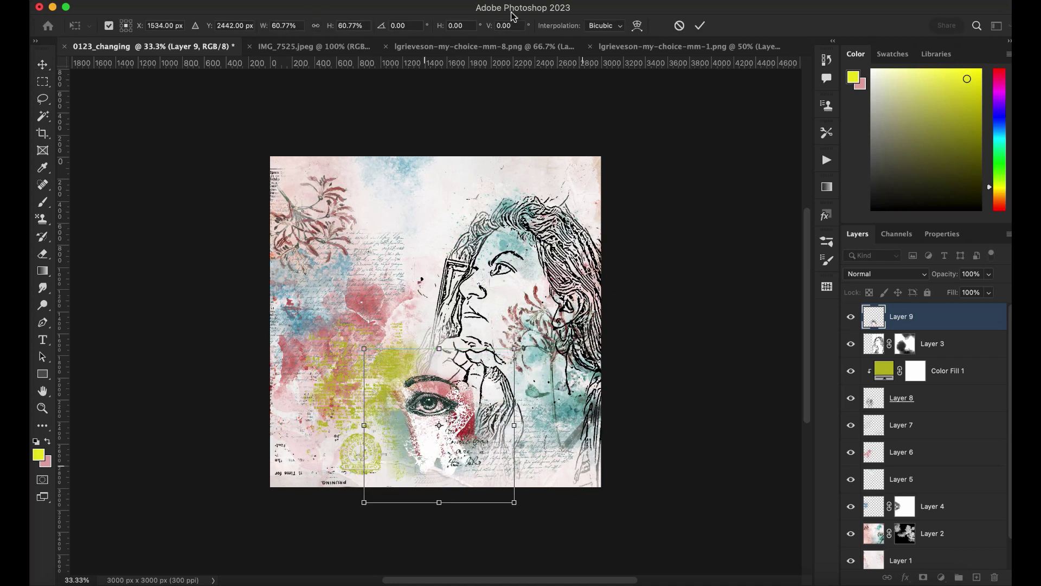
click(699, 26)
Set the eye layer's blend mode to Color Burn and move the eye over the teal flower at the lower right
click(870, 259)
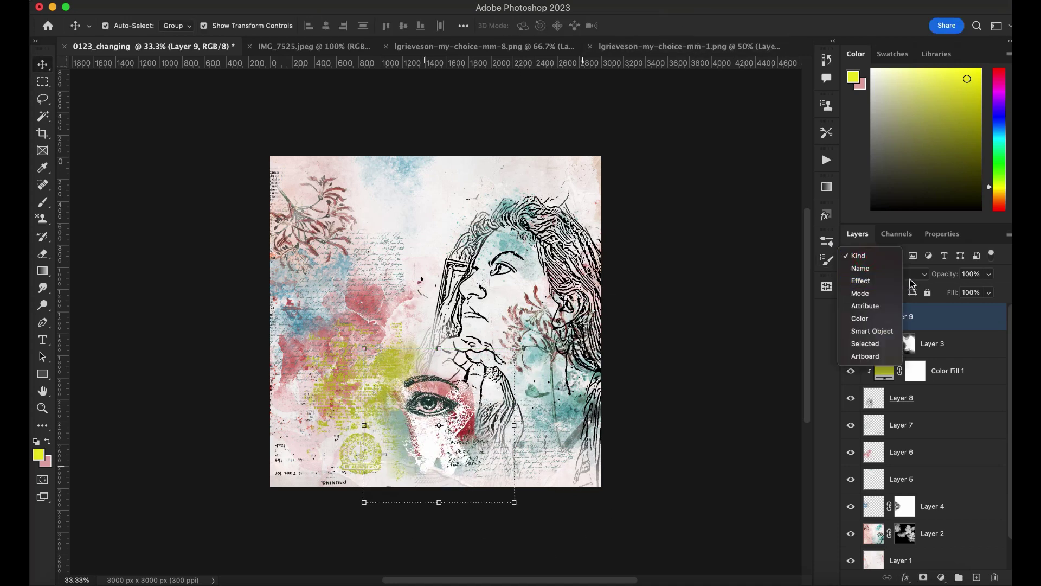
click(874, 273)
click(891, 318)
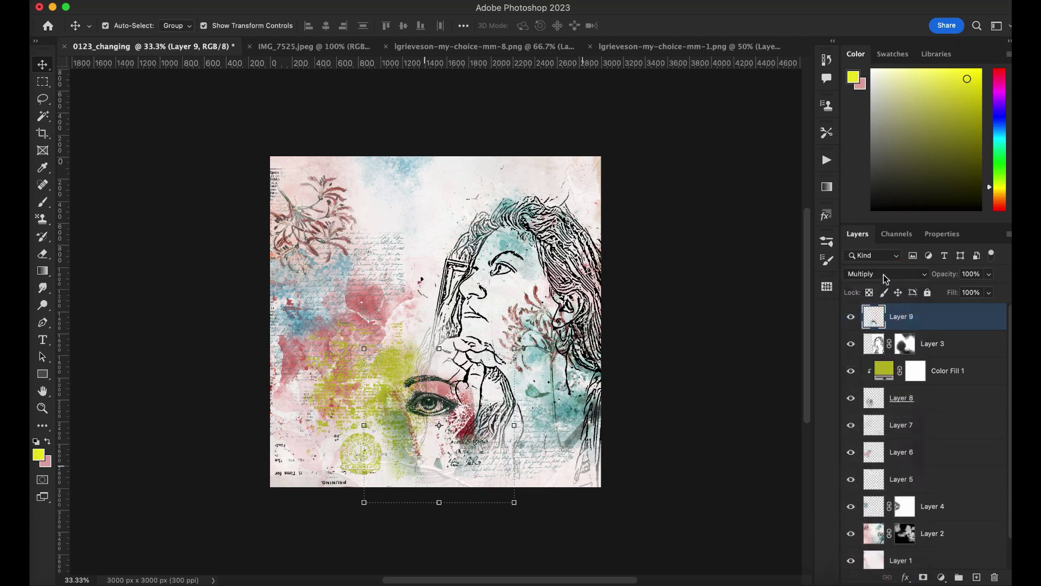
click(886, 274)
click(884, 289)
mouse_move(435, 418)
mouse_down()
mouse_move(434, 338)
mouse_move(545, 389)
mouse_up()
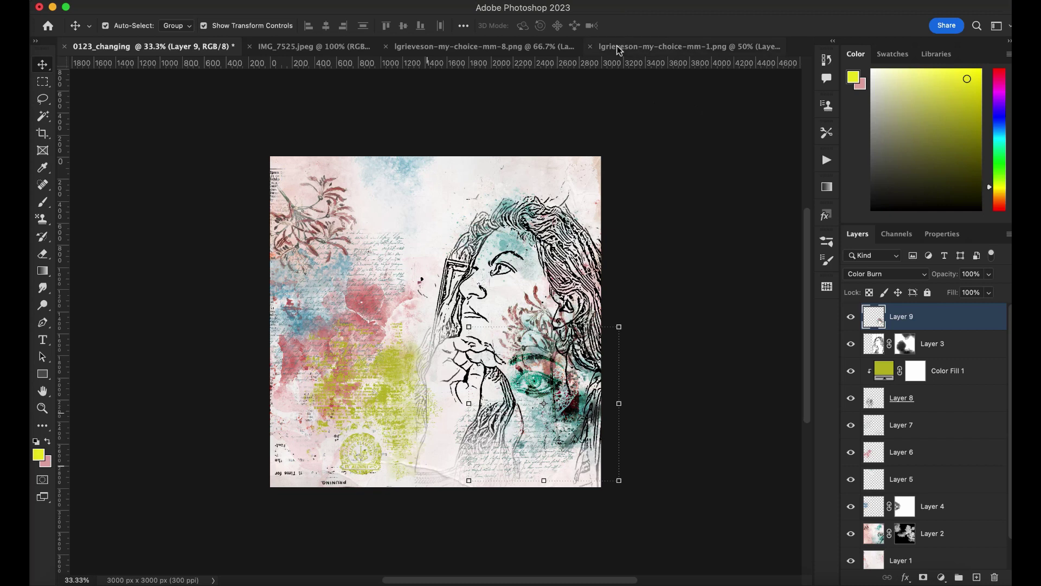
Close the source files lgrieveson-my-choice-mm-1.png and lgrieveson-my-choice-mm-8.png
click(590, 46)
click(393, 50)
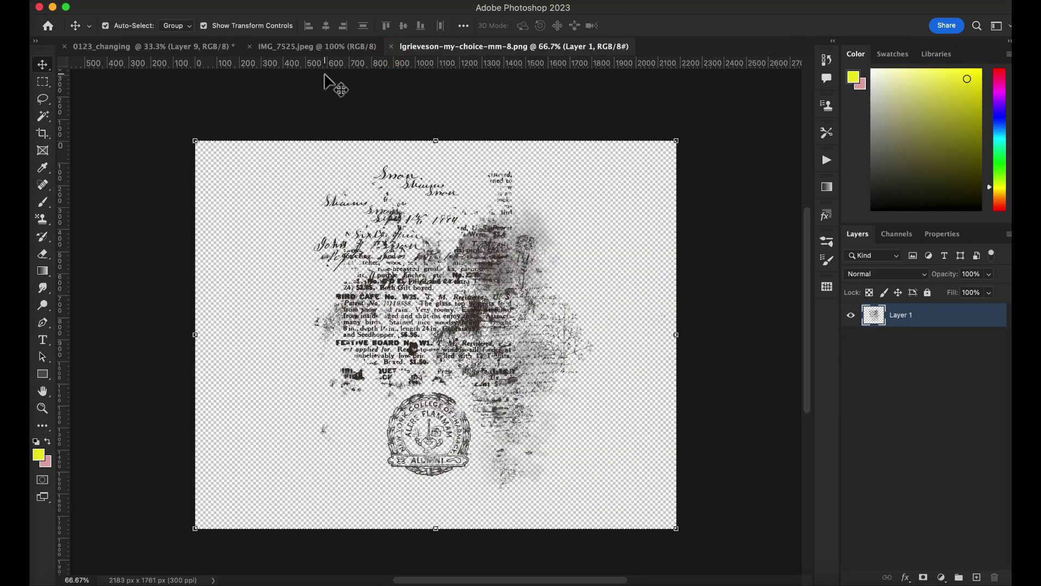
click(390, 47)
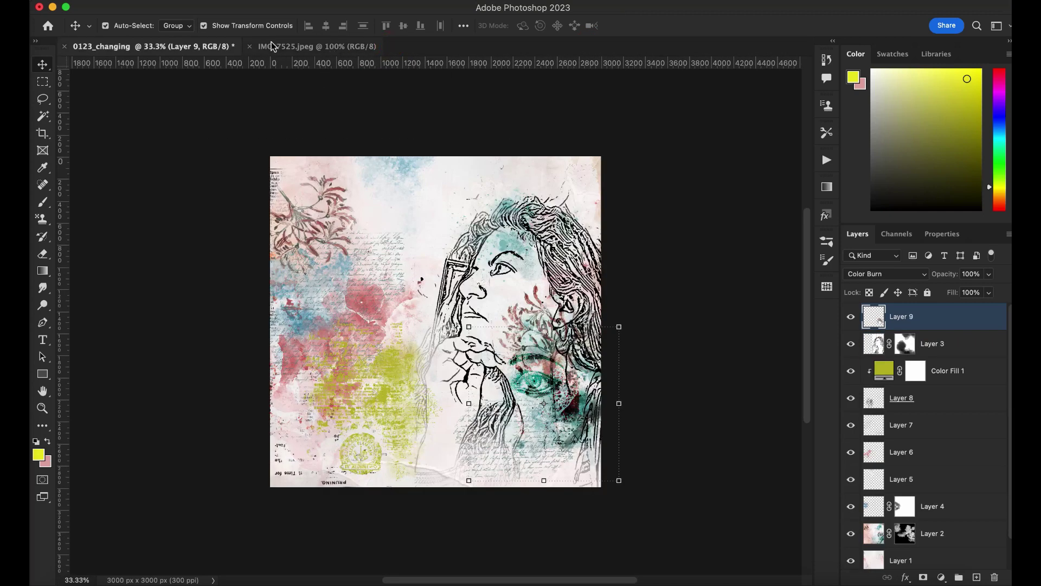
key(super+Tab)
click(390, 332)
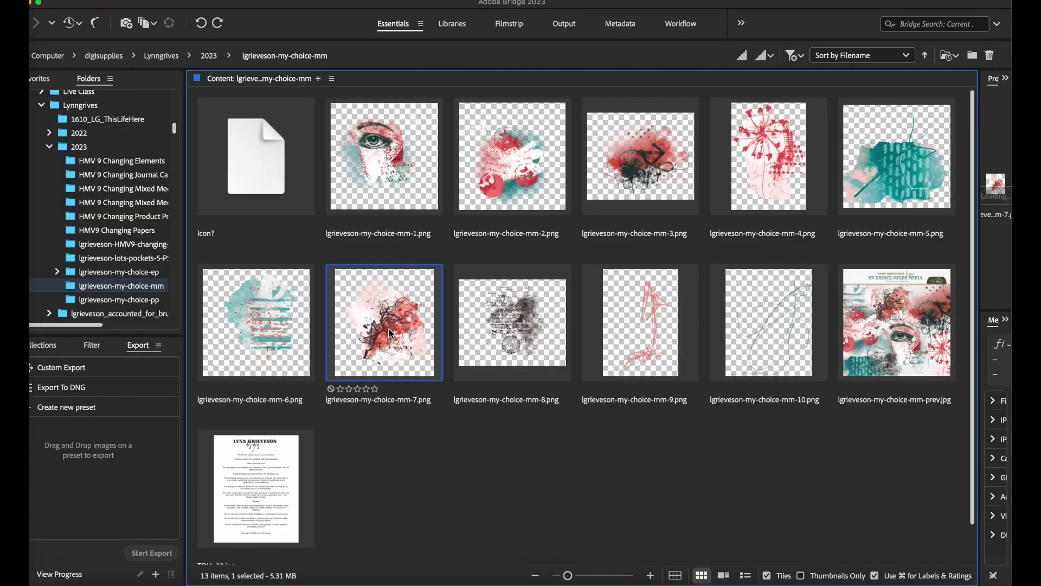
double_click(388, 329)
drag(503, 324, 455, 318)
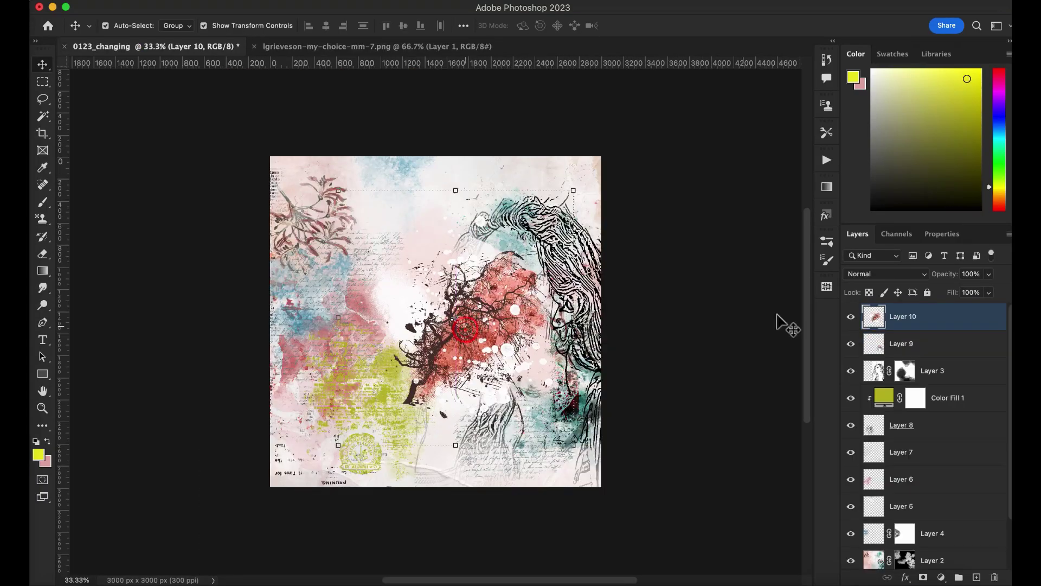
drag(868, 316, 868, 411)
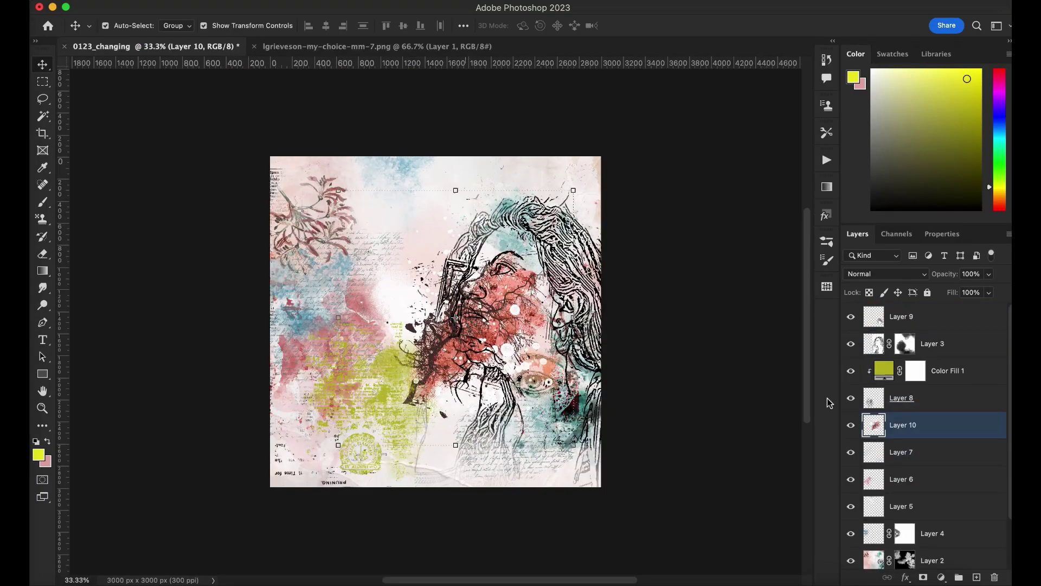
Move the red tree artwork on Layer 10 to the canvas's upper centre and set its blend mode to Hard Light
drag(483, 305, 494, 278)
drag(563, 252, 550, 273)
click(903, 417)
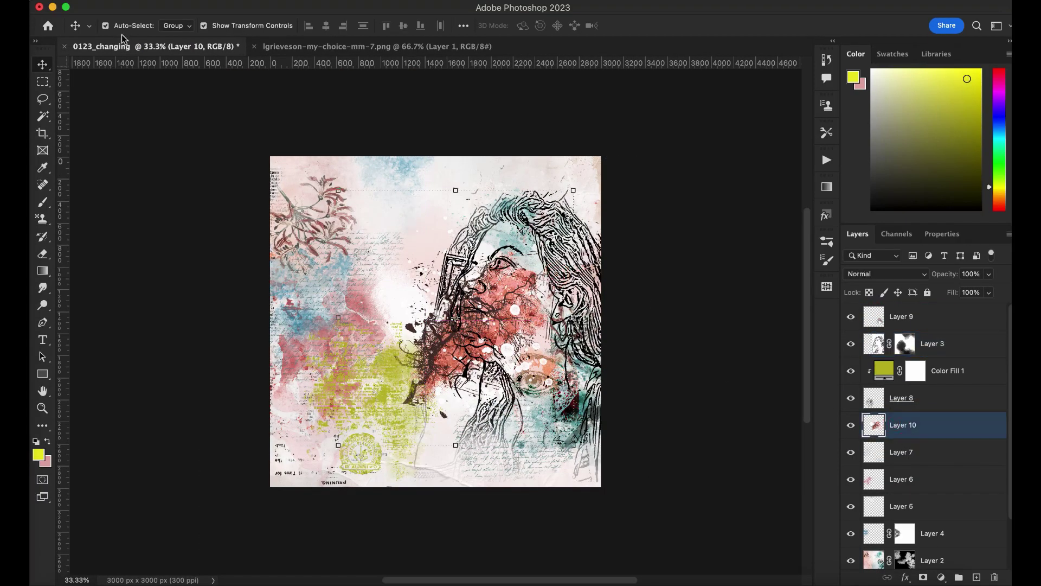
drag(491, 325, 451, 194)
click(886, 274)
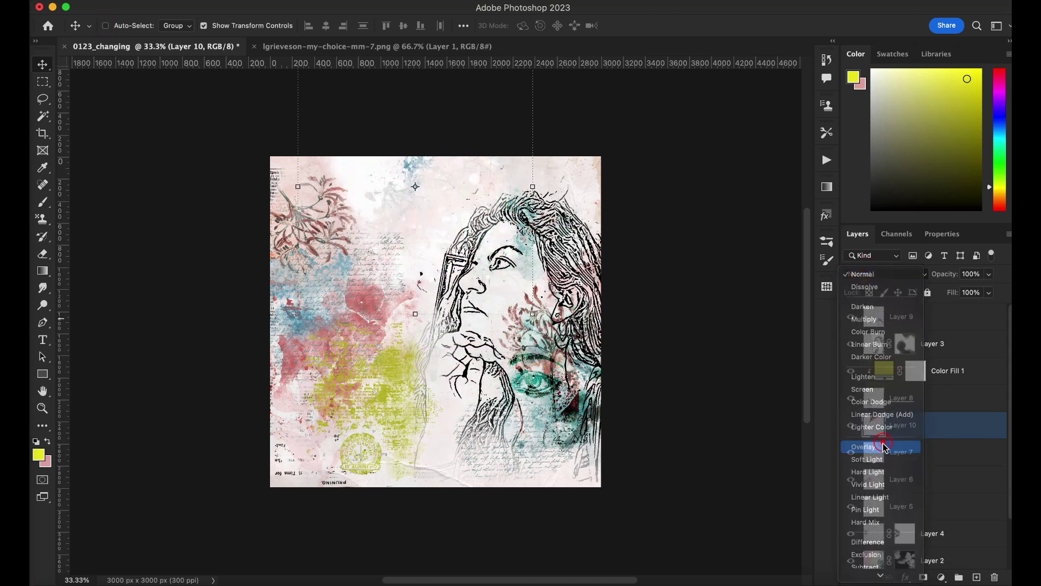
click(879, 412)
click(879, 278)
click(873, 307)
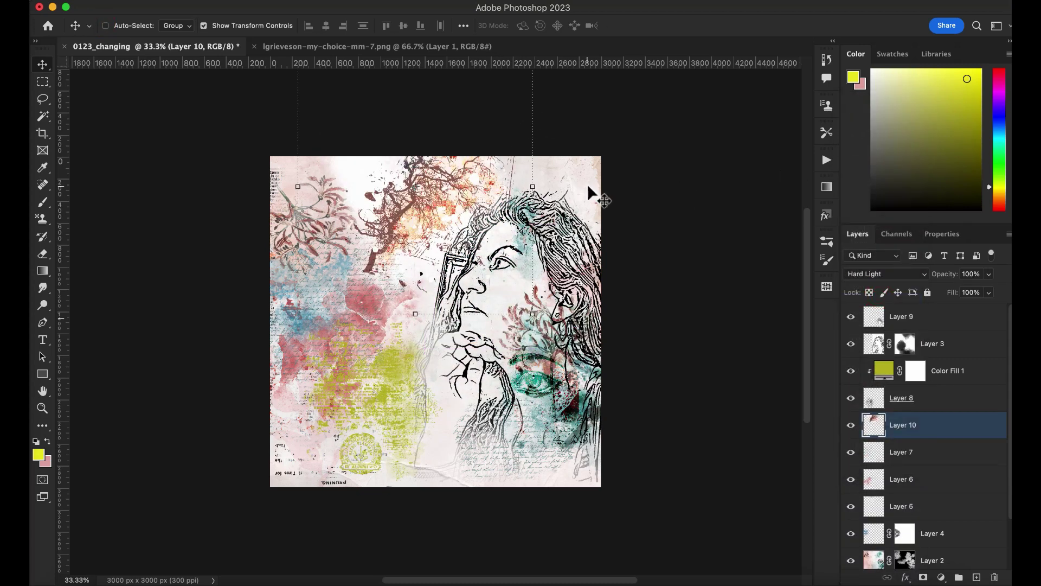
Add a new layer above Layer 3 and draw a yellow-to-transparent radial gradient over the tree and the portrait's head
click(946, 344)
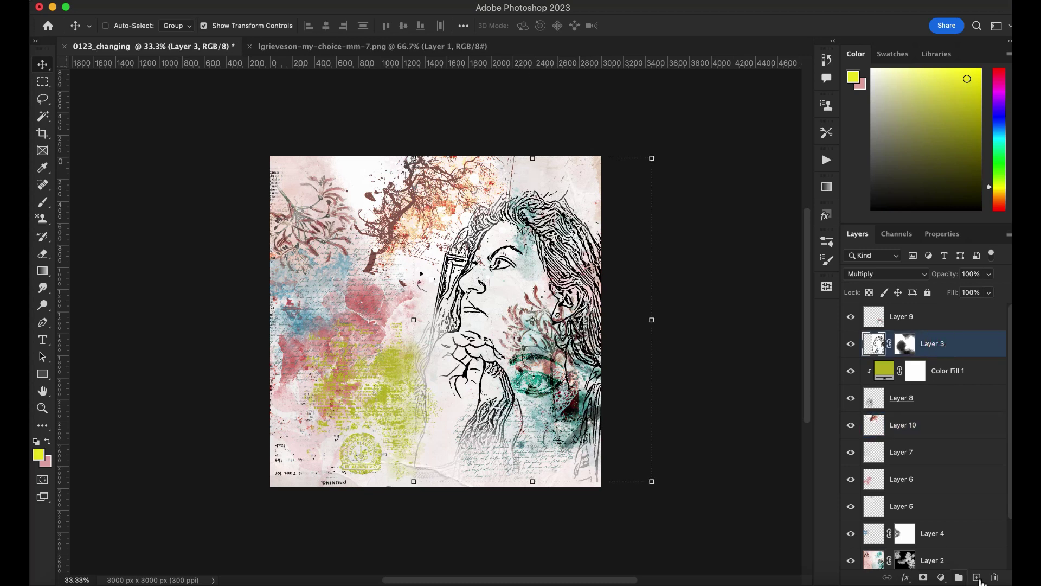
click(977, 577)
click(42, 270)
click(82, 271)
click(202, 26)
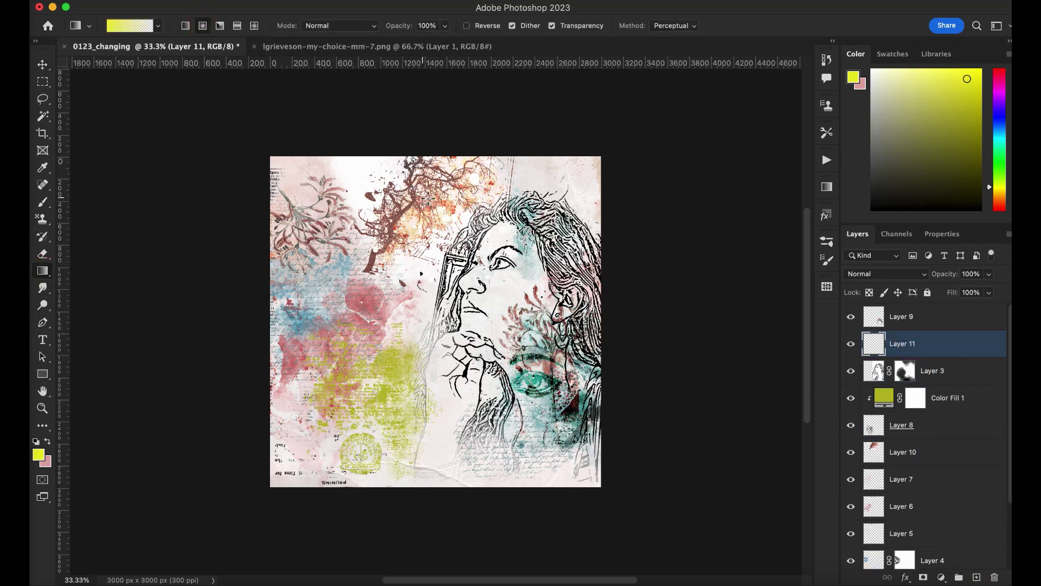
drag(518, 297, 518, 298)
key(super+z)
key(super+shift+z)
Set the yellow gradient layer's blend mode to Screen and duplicate the layer
click(885, 274)
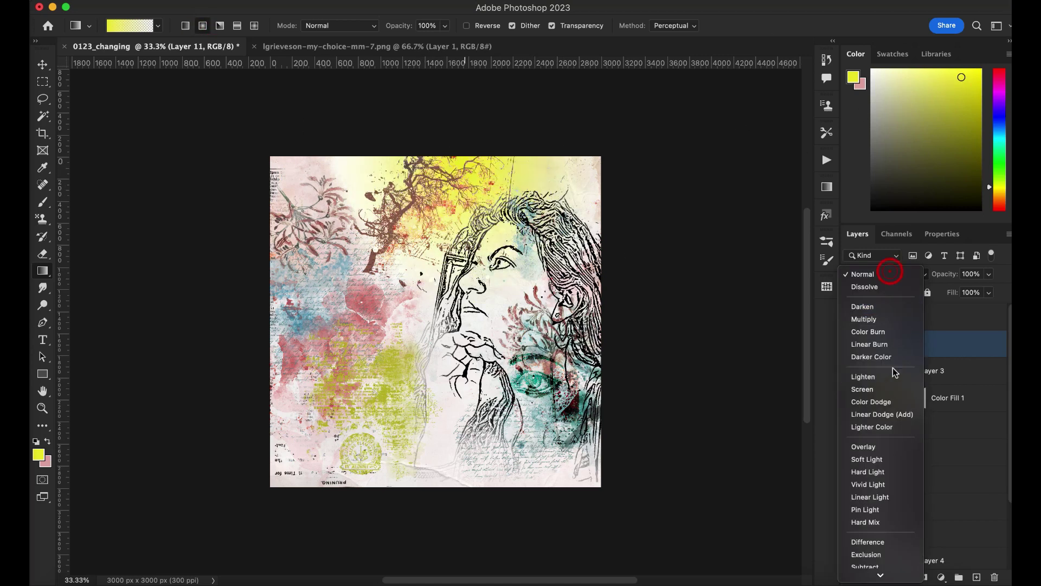
click(874, 392)
key(super+j)
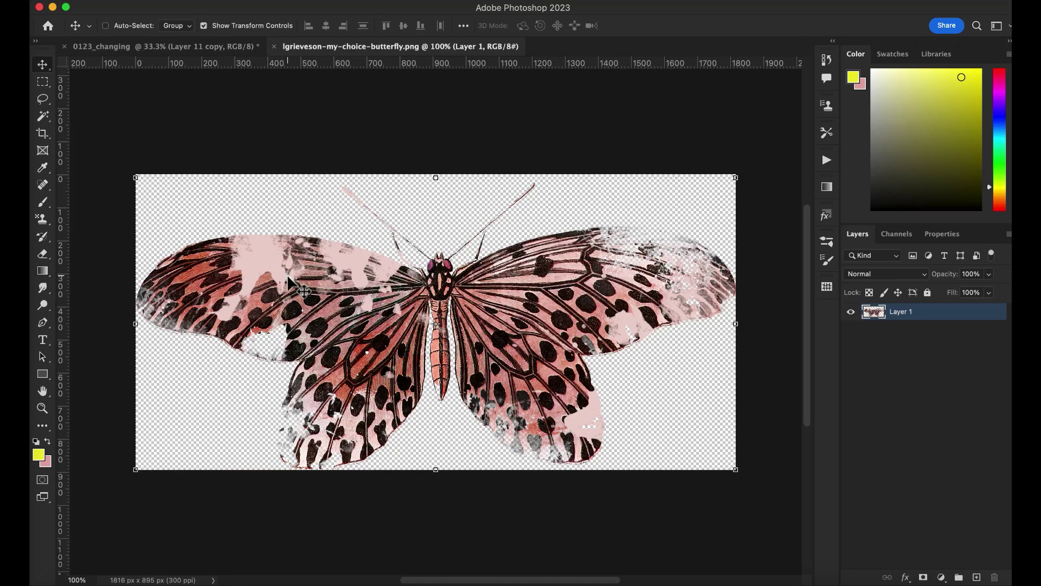
Bring the butterfly artwork into the collage, scale it to 73.41%, rotate it -11.07° and place it in the canvas's upper-left area
drag(290, 282, 375, 261)
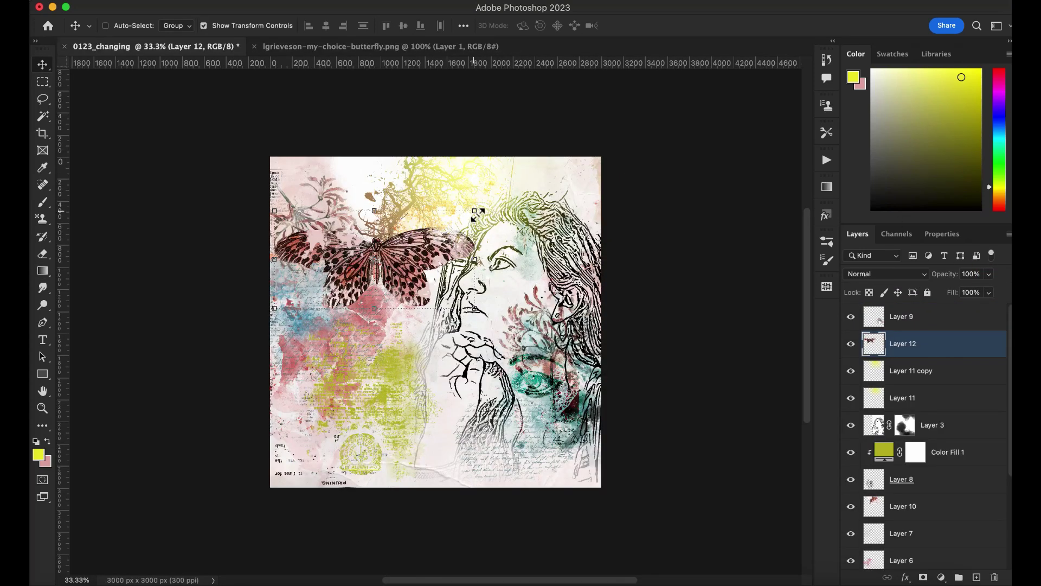
drag(476, 213, 453, 185)
drag(410, 230, 404, 181)
drag(432, 158, 408, 175)
drag(374, 233, 391, 227)
key(super+plus)
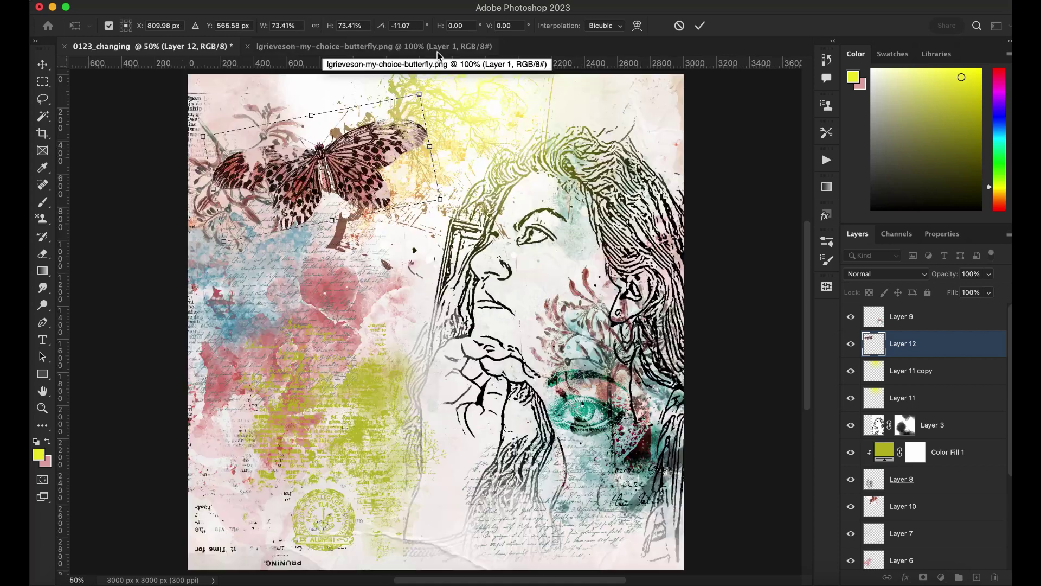
Apply the Paper II layer style to the butterfly on Layer 12 and separate its drop shadows onto their own layers
click(826, 217)
scroll(705, 407, down, 3)
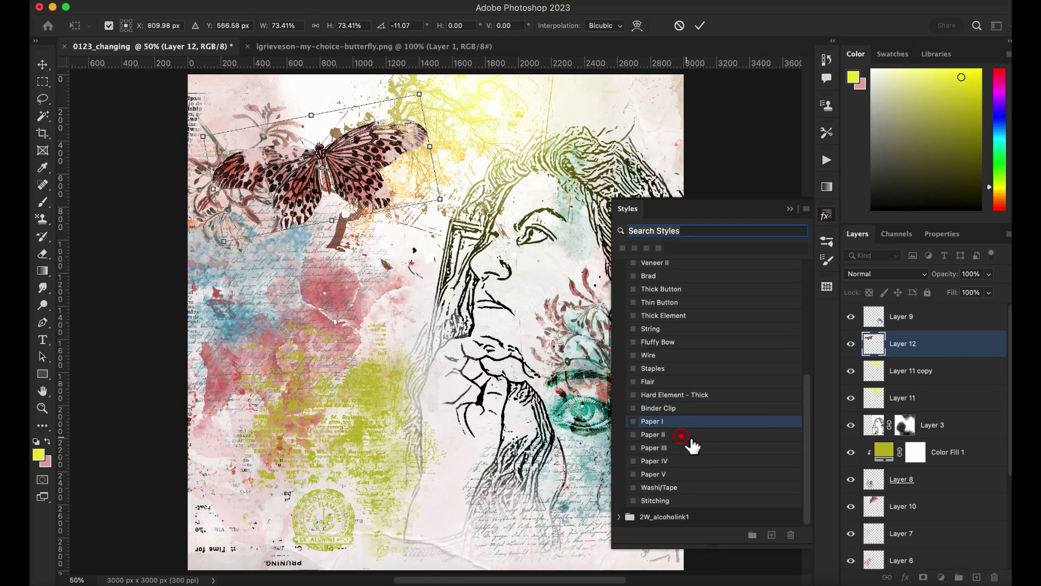
click(678, 435)
click(789, 210)
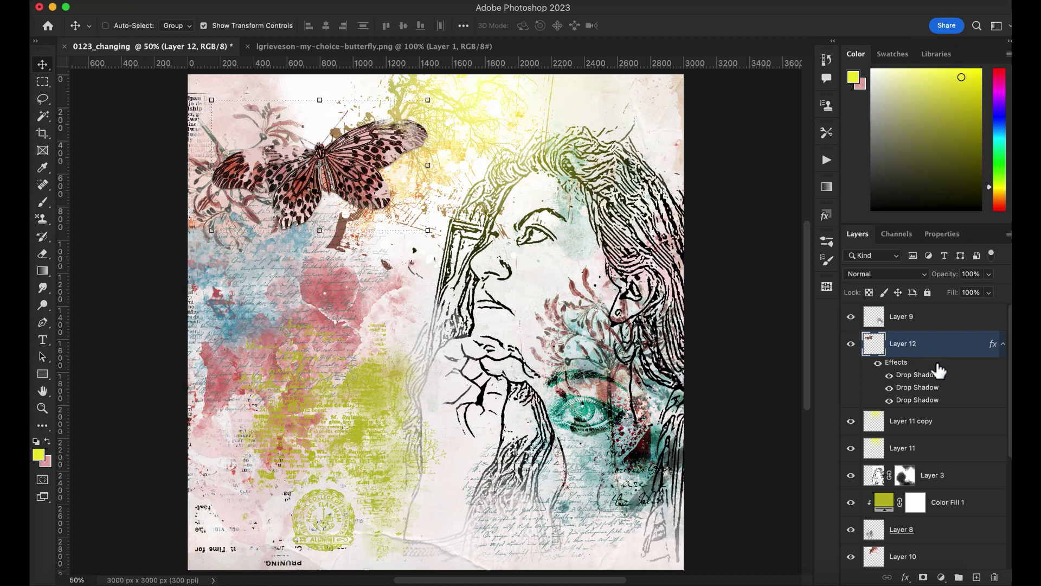
right_click(938, 371)
click(917, 544)
Warp the Layer 12's Drop Shadow layer so the shadow falls unevenly around the butterfly's wings
click(916, 374)
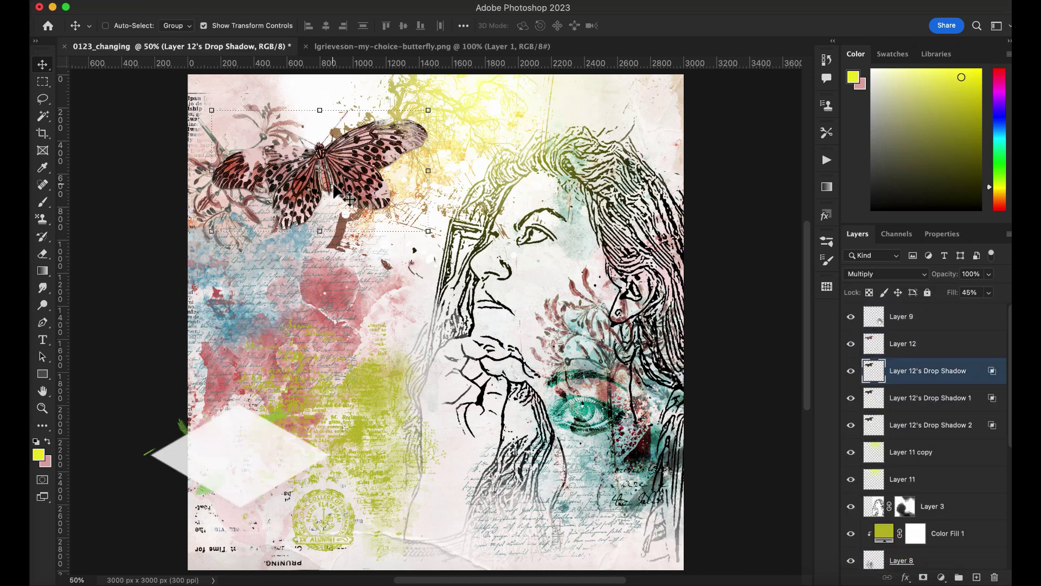
key(super+t)
right_click(349, 159)
click(375, 270)
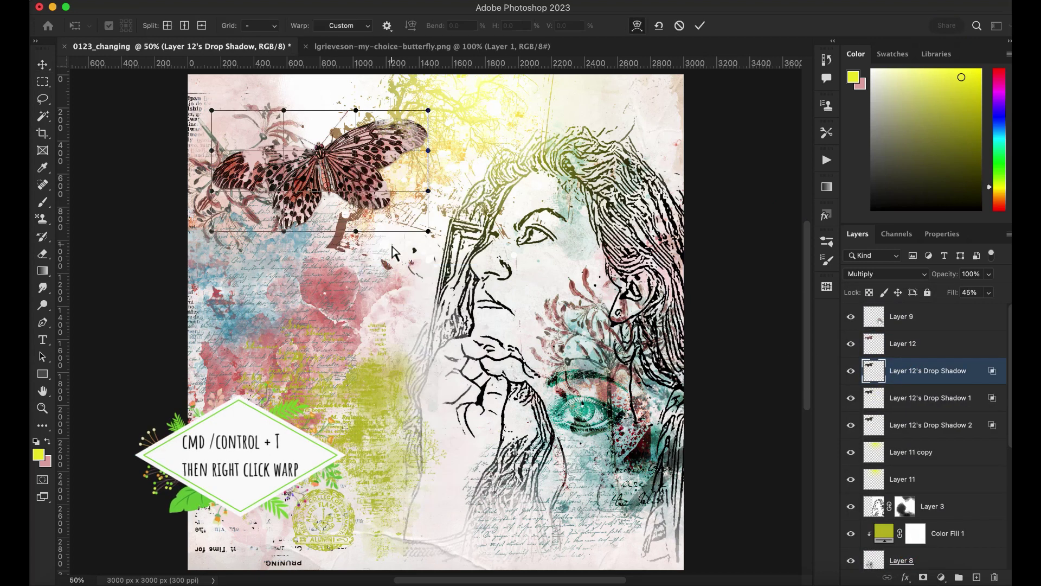
key(super+plus)
scroll(412, 233, up, 5)
drag(425, 271, 418, 244)
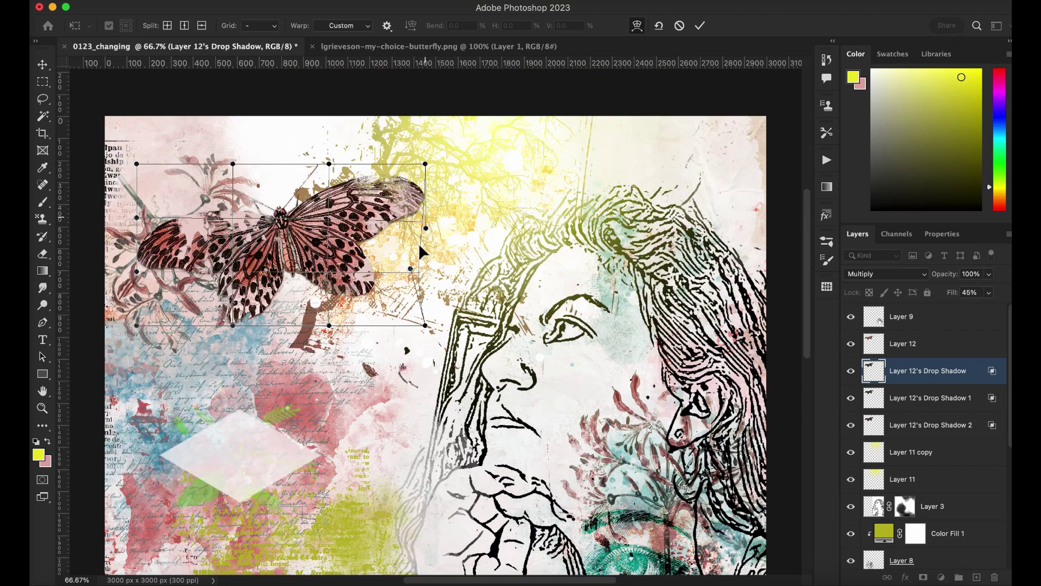
drag(329, 326, 324, 313)
drag(425, 325, 415, 339)
drag(232, 326, 244, 343)
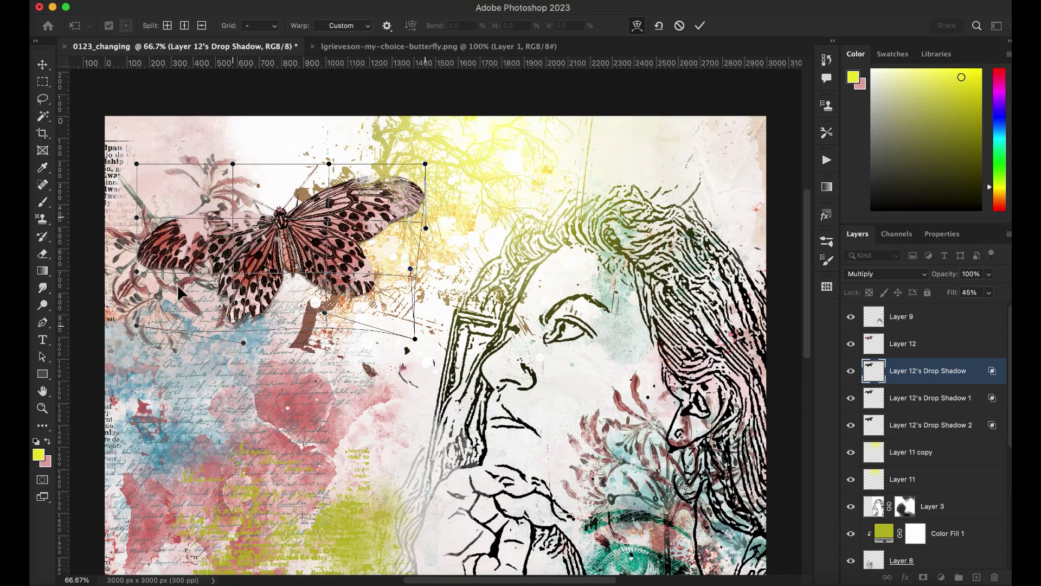
drag(177, 284, 185, 267)
drag(137, 218, 142, 220)
drag(233, 164, 242, 173)
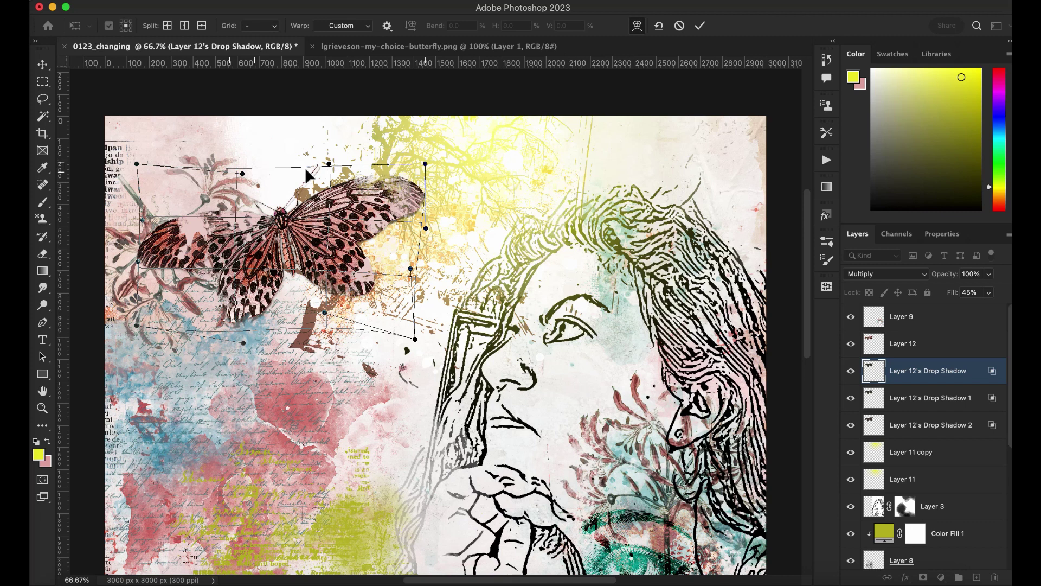
Delete the butterfly's other two drop shadow layers and duplicate the warped shadow layer
click(946, 427)
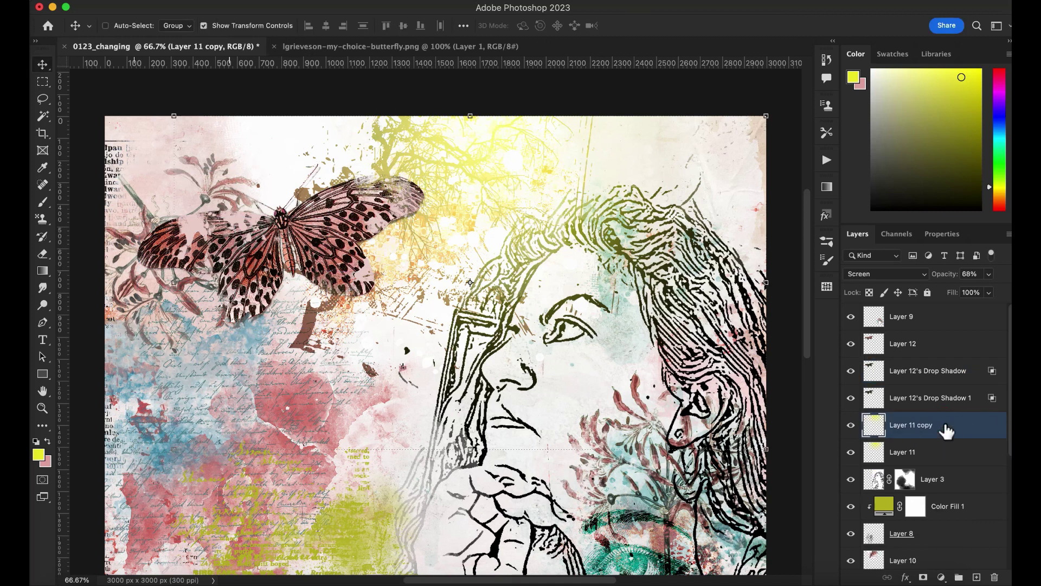
click(934, 408)
key(BackSpace)
click(930, 372)
key(super+j)
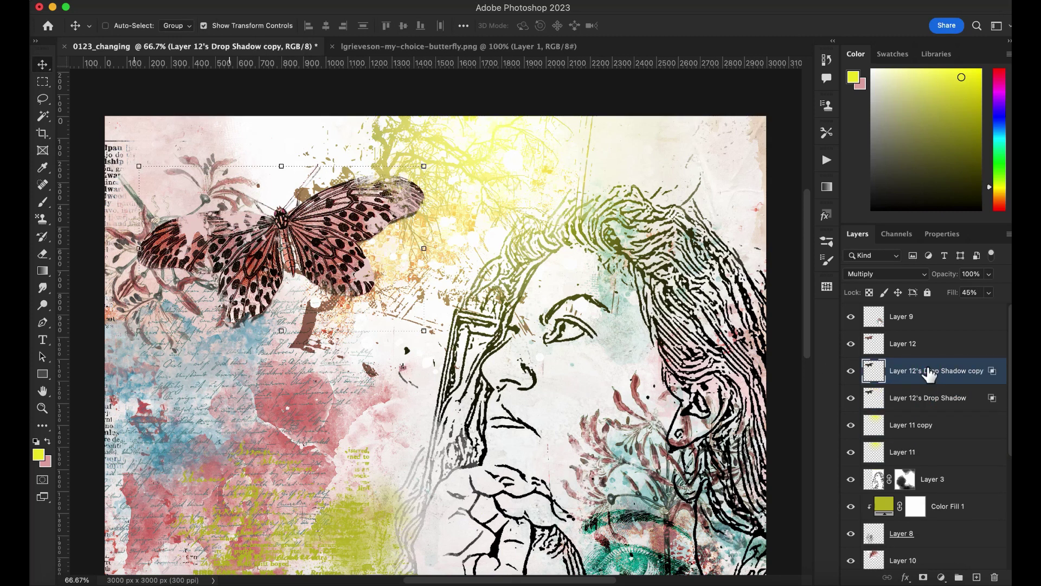
Bring the teal leaves from lgrieveson-my-choice-leaves-3.png into the collage, then scale, rotate and place them behind the butterfly near the canvas's left edge
key(super+minus)
key(super+minus)
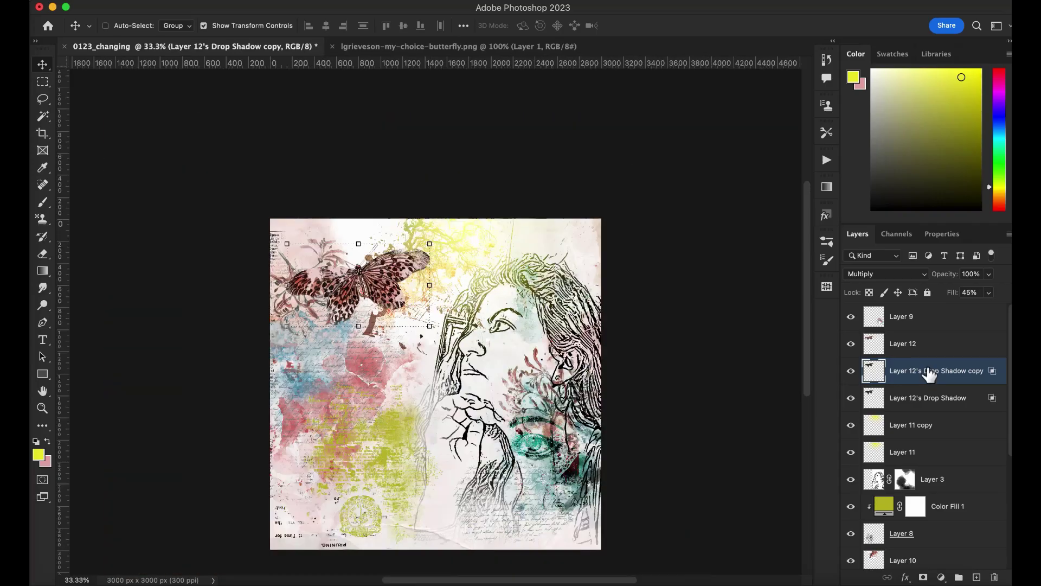
scroll(929, 374, down, 1)
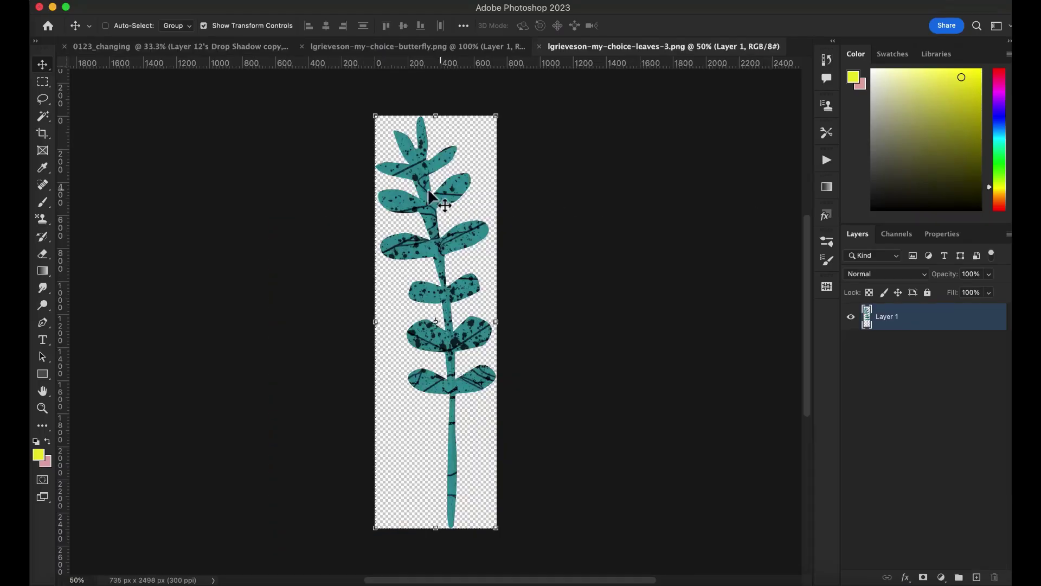
drag(428, 187, 402, 265)
drag(424, 132, 407, 194)
drag(418, 170, 330, 242)
click(700, 26)
Apply the Paper I layer style to the teal leaves on Layer 13
click(827, 215)
click(666, 422)
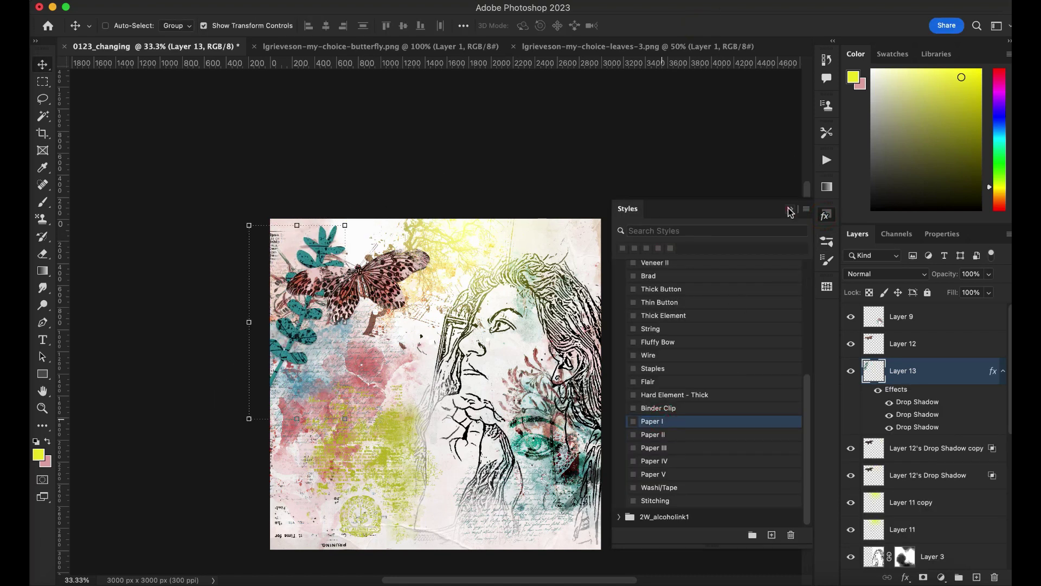
click(792, 208)
key(super+plus)
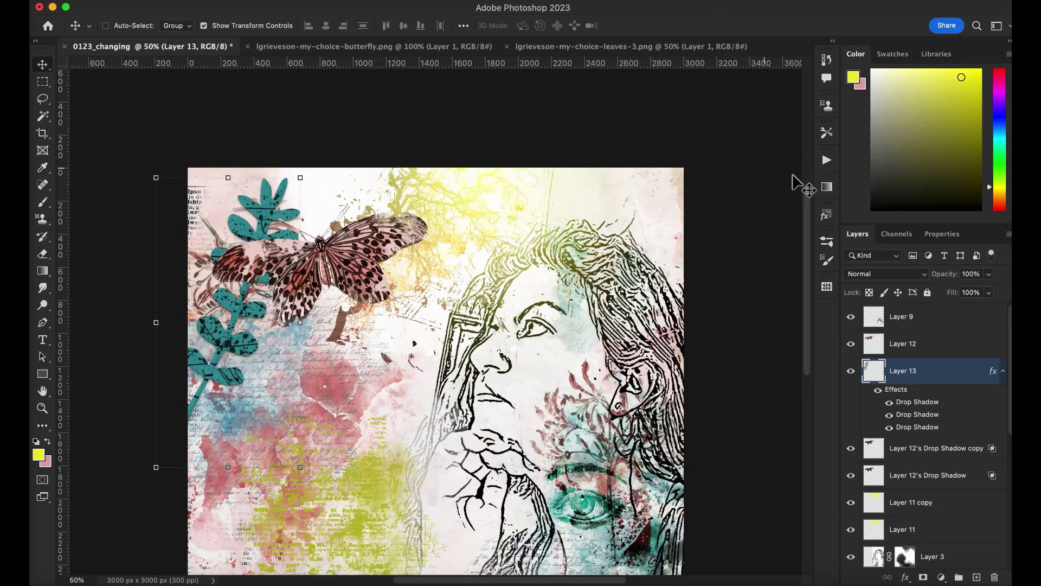
drag(805, 207, 804, 244)
key(super+minus)
key(super+0)
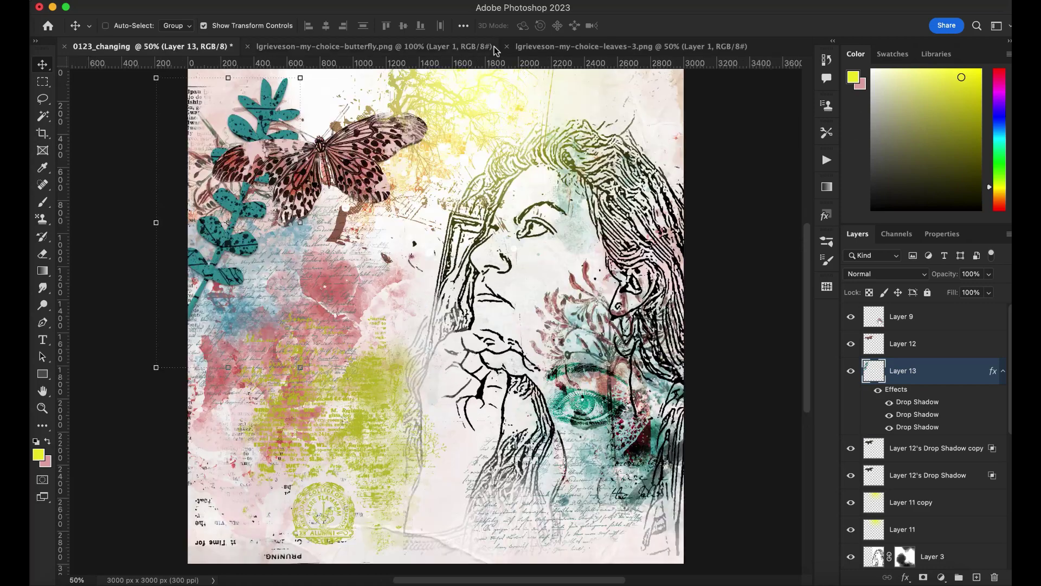
click(536, 583)
double_click(268, 379)
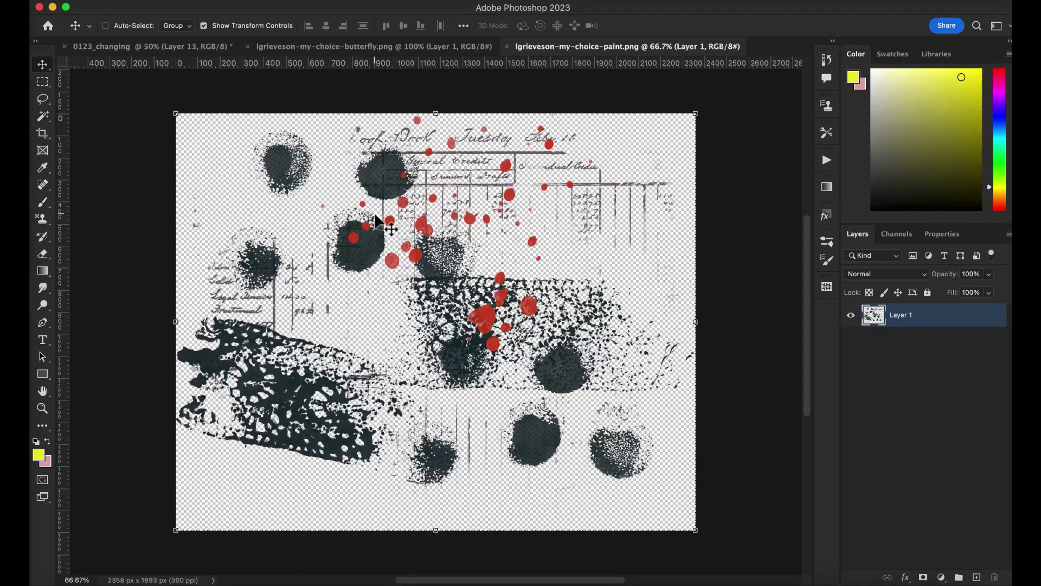
mouse_move(378, 217)
mouse_down()
mouse_move(191, 46)
mouse_move(441, 487)
mouse_move(734, 542)
mouse_move(175, 185)
mouse_up()
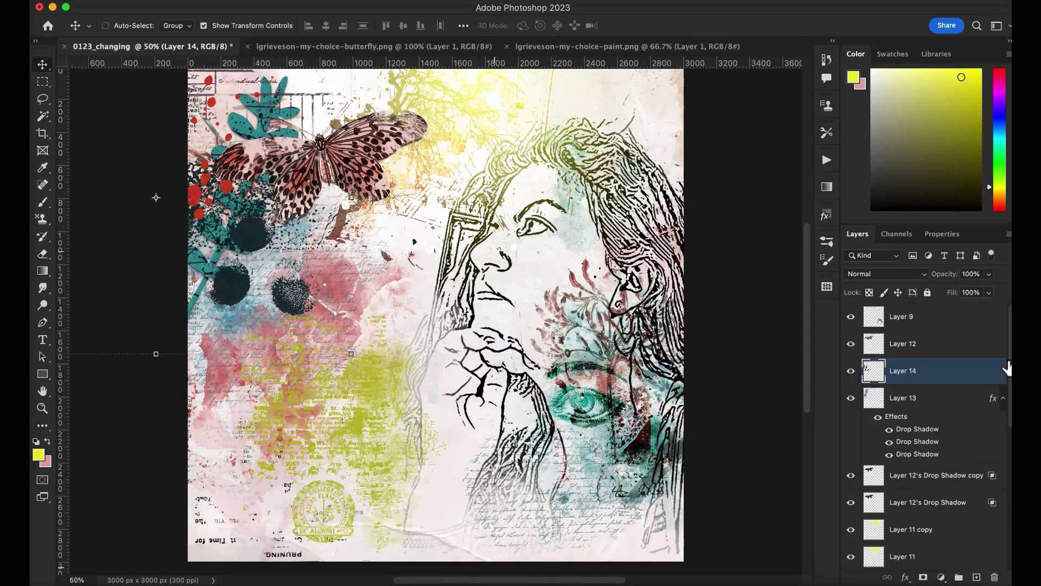
drag(923, 371, 911, 455)
Change the blend mode of the paint artwork on Layer 14 and lower its opacity
click(864, 274)
click(864, 319)
click(989, 274)
drag(993, 290, 965, 292)
Bring the LEAVING IT BEHIND ME strip from lgrieveson-my-choice-PHRASE2.png in Bridge into the collage above Layer 11 copy, placing it below the portrait's hand
click(926, 529)
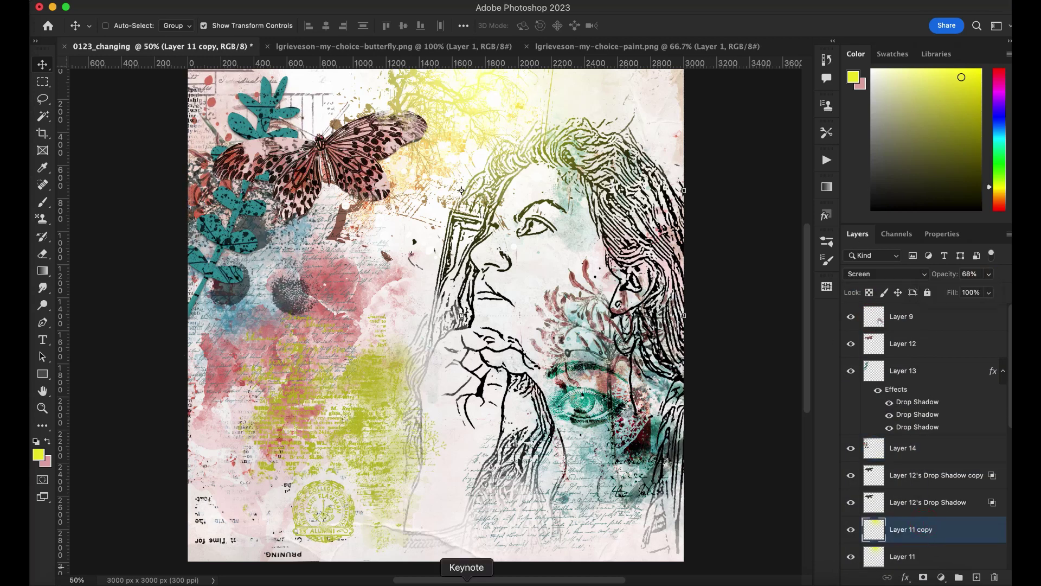
click(477, 584)
scroll(587, 473, down, 2)
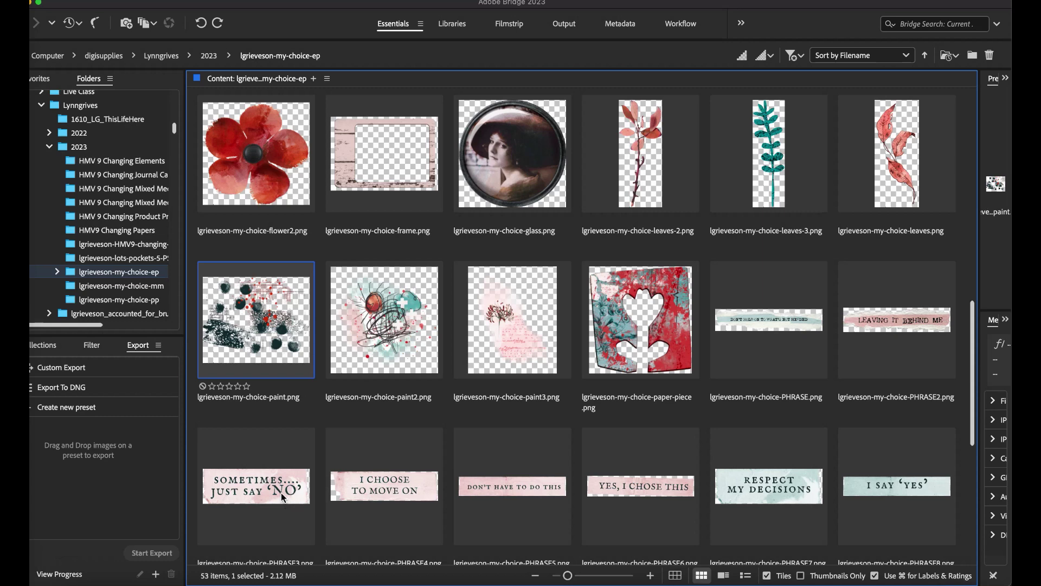
double_click(895, 320)
drag(384, 320, 499, 470)
Apply the Paper I layer style to the word strip on Layer 15 and separate its drop shadows onto their own layers
click(826, 215)
double_click(676, 422)
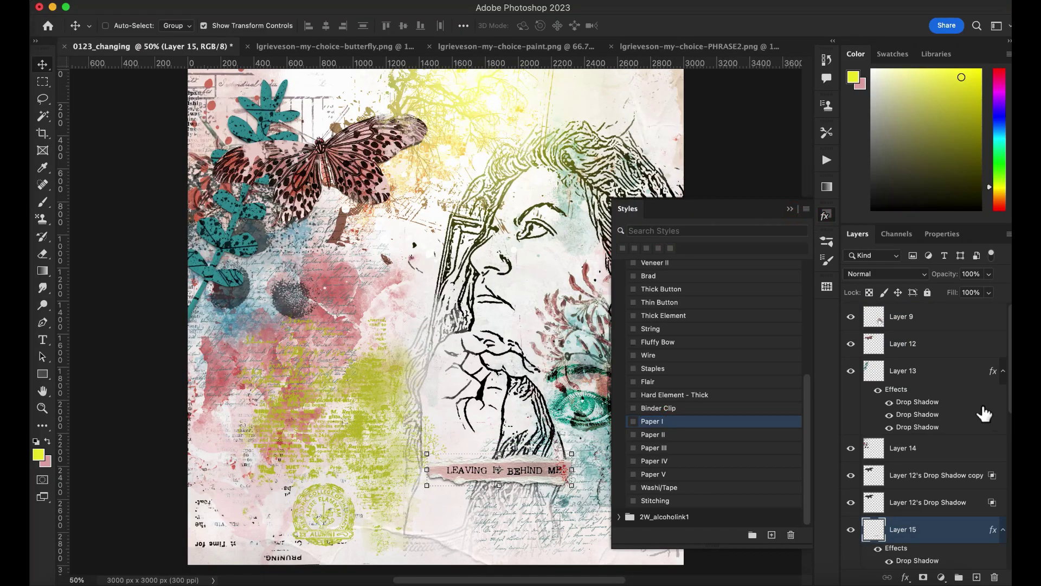
right_click(954, 489)
click(896, 545)
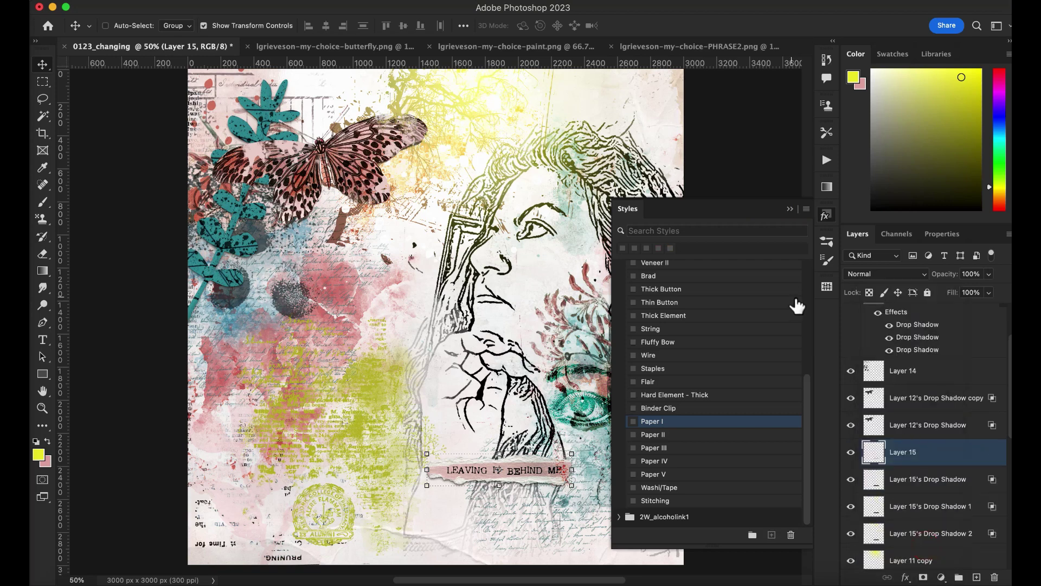
Delete the word strip's Drop Shadow 1 and Drop Shadow 2 layers, keeping only Layer 15's Drop Shadow
click(908, 523)
click(905, 515)
key(BackSpace)
Warp the remaining shadow of the LEAVING IT BEHIND ME strip, pulling its lower edge slightly away from the paper
key(super+plus)
drag(806, 316, 806, 386)
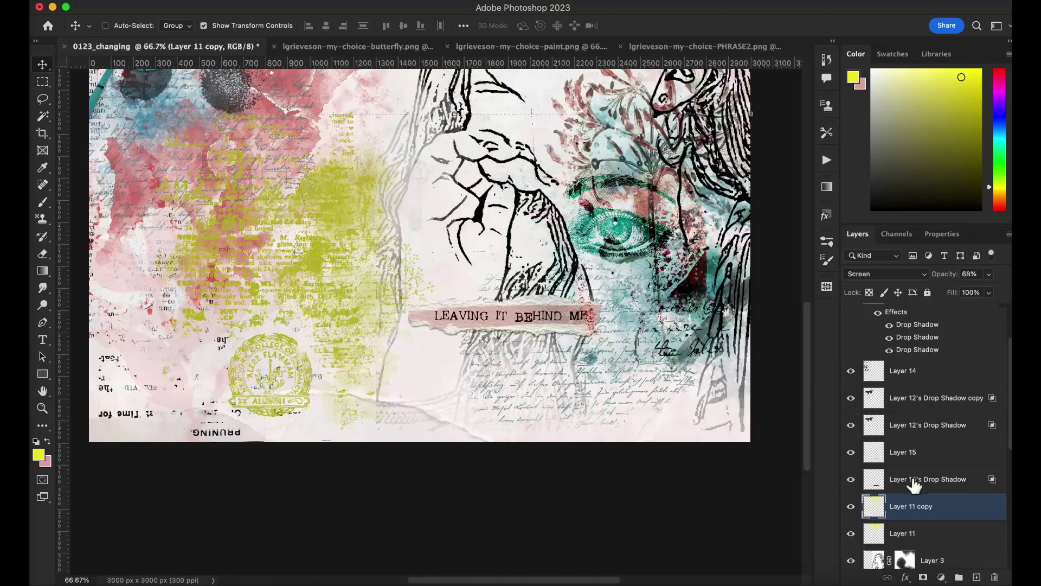
click(915, 480)
key(super+t)
right_click(521, 246)
click(537, 343)
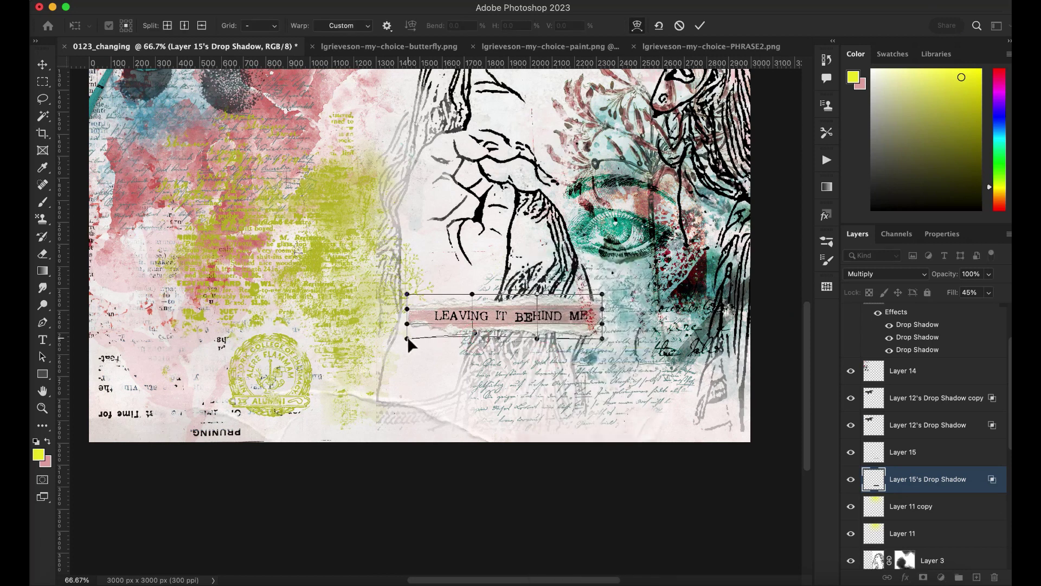
drag(603, 340, 602, 347)
key(Return)
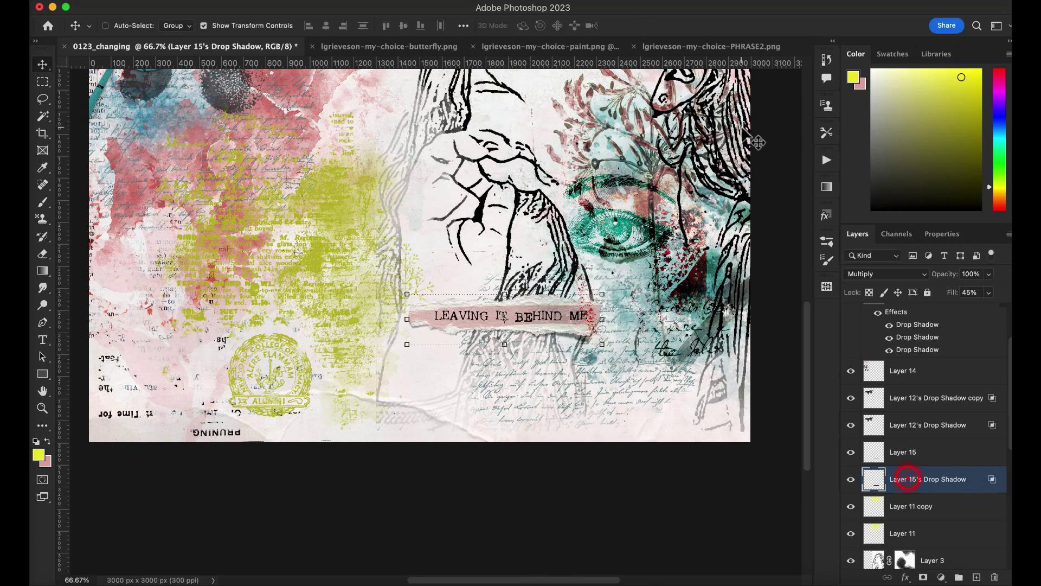
Duplicate the warped word strip shadow and link Layer 15 with both of its shadow layers
key(super+j)
drag(917, 536, 927, 506)
click(925, 482)
click(922, 455)
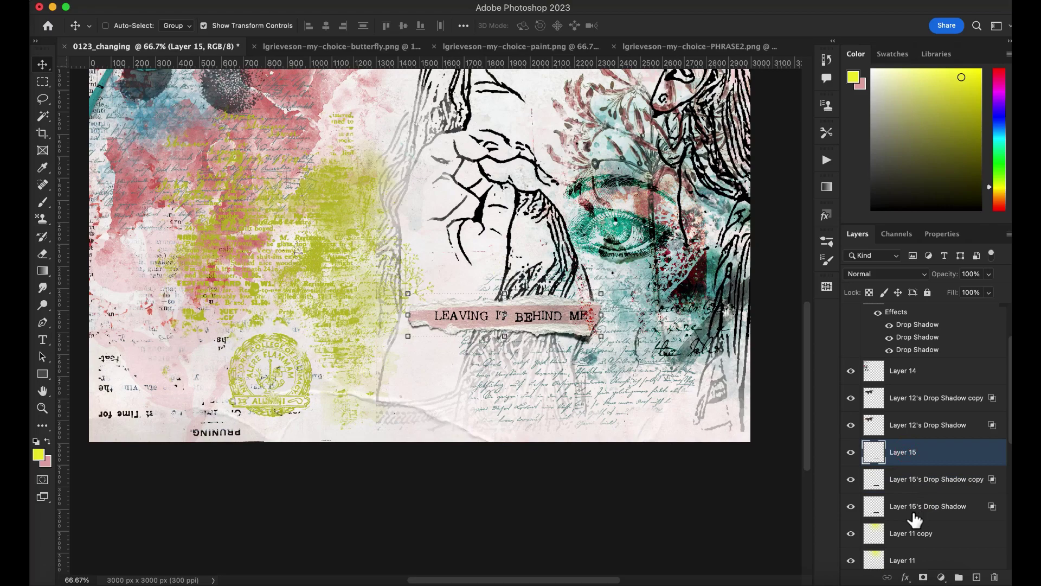
shift+click(915, 512)
click(889, 572)
With Layer 11 copy selected, open lgrieveson-my-choice-leaves.png from Bridge and close the butterfly, paint and PHRASE2 documents
click(940, 528)
click(533, 584)
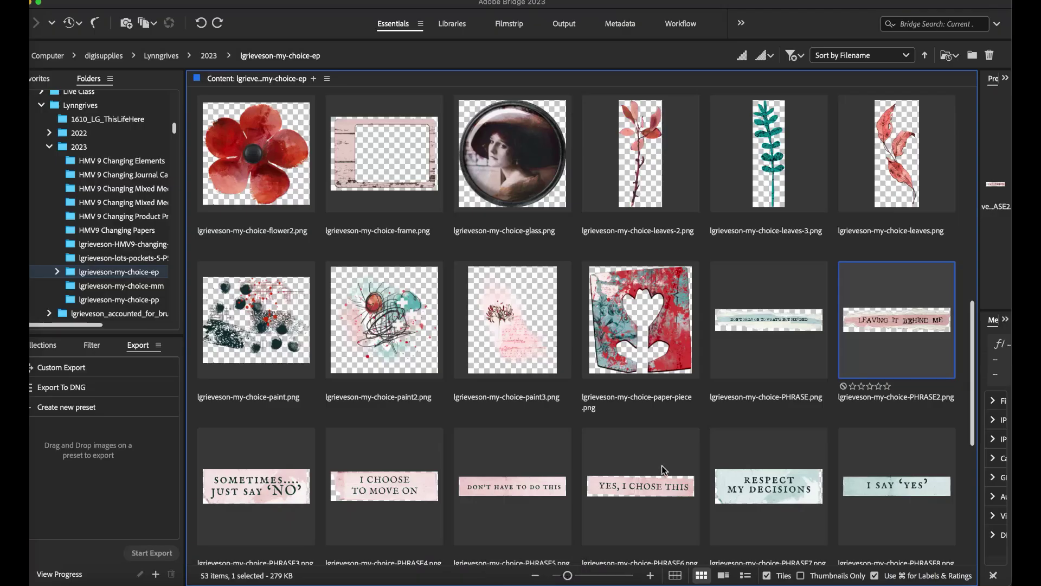
double_click(904, 196)
drag(384, 241, 168, 52)
click(170, 50)
click(491, 52)
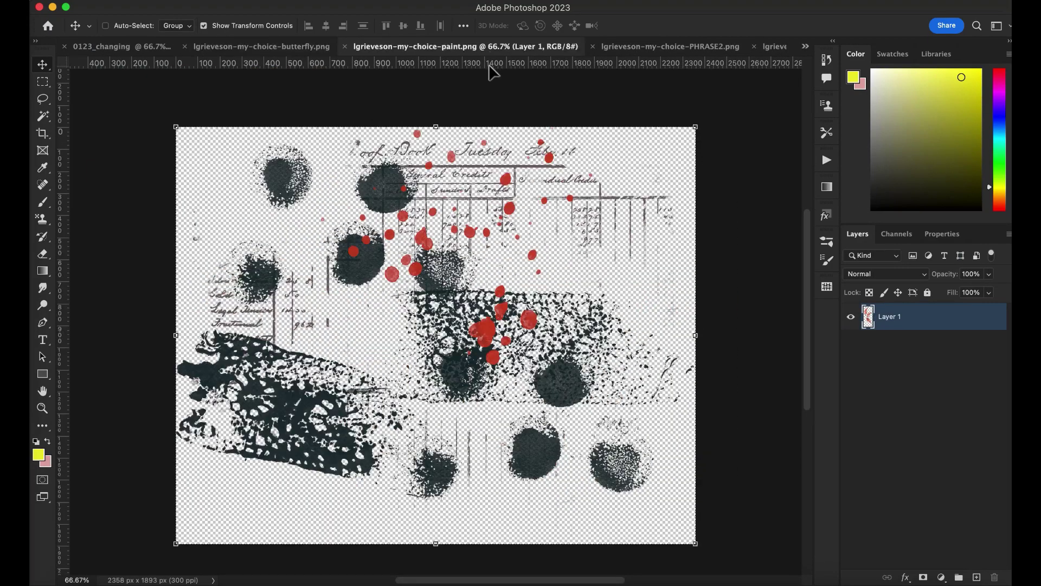
click(344, 48)
click(220, 47)
click(276, 47)
Bring the red leaves into the collage, scale them to 79.73%, rotate them -19.62° and place them over the canvas's lower-right corner
drag(404, 238, 522, 392)
key(super+minus)
key(super+minus)
scroll(478, 254, right, 2)
drag(465, 256, 540, 308)
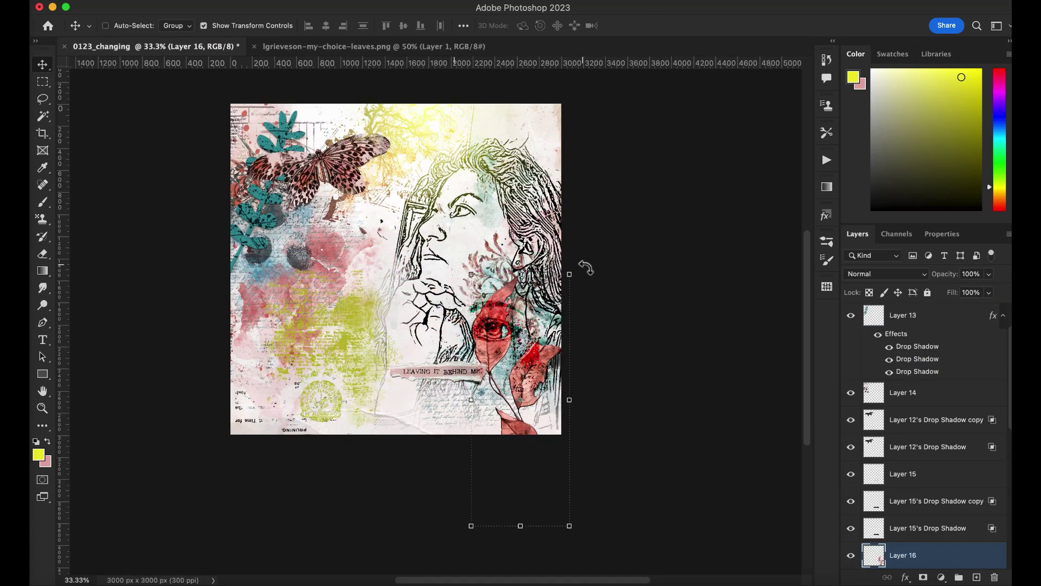
drag(587, 267, 549, 242)
drag(466, 292, 426, 308)
drag(506, 368, 517, 361)
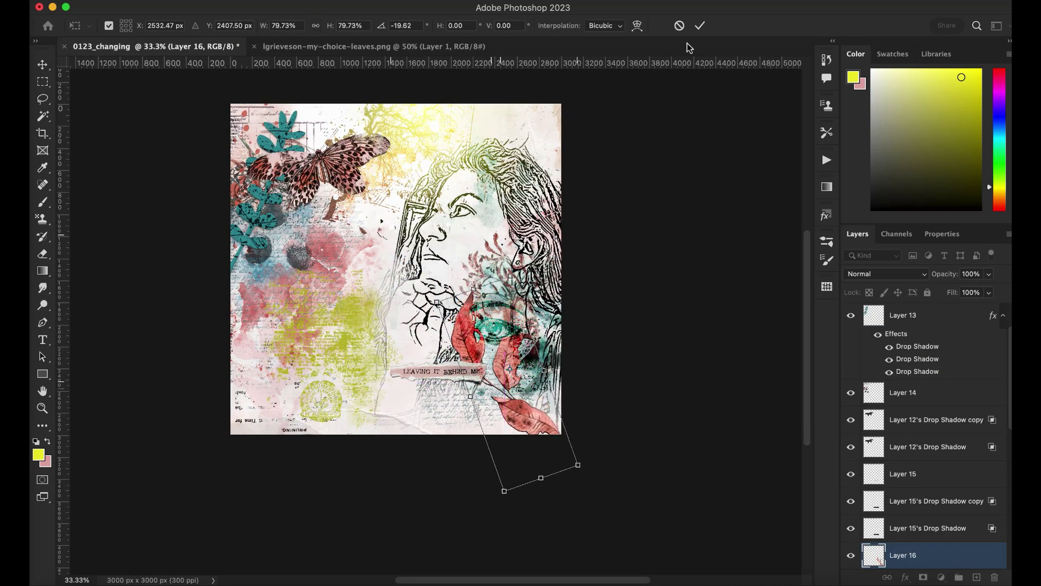
click(699, 26)
Apply a preset style with two drop shadows to the red leaves on Layer 16 and separate the shadows onto their own layers
click(826, 215)
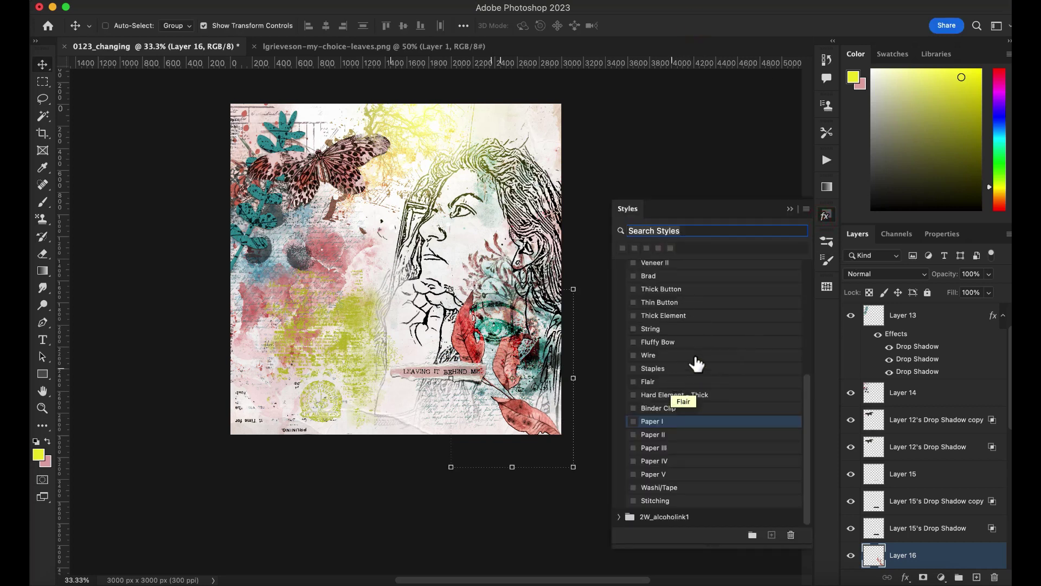
scroll(668, 309, up, 3)
click(660, 301)
click(791, 209)
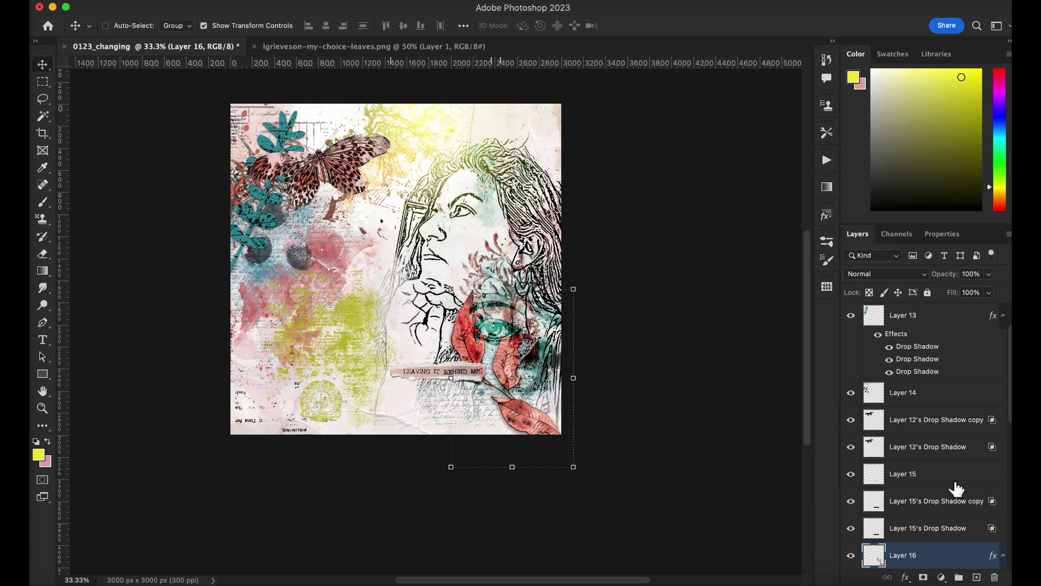
scroll(955, 488, down, 4)
right_click(943, 474)
click(975, 492)
right_click(960, 469)
click(925, 545)
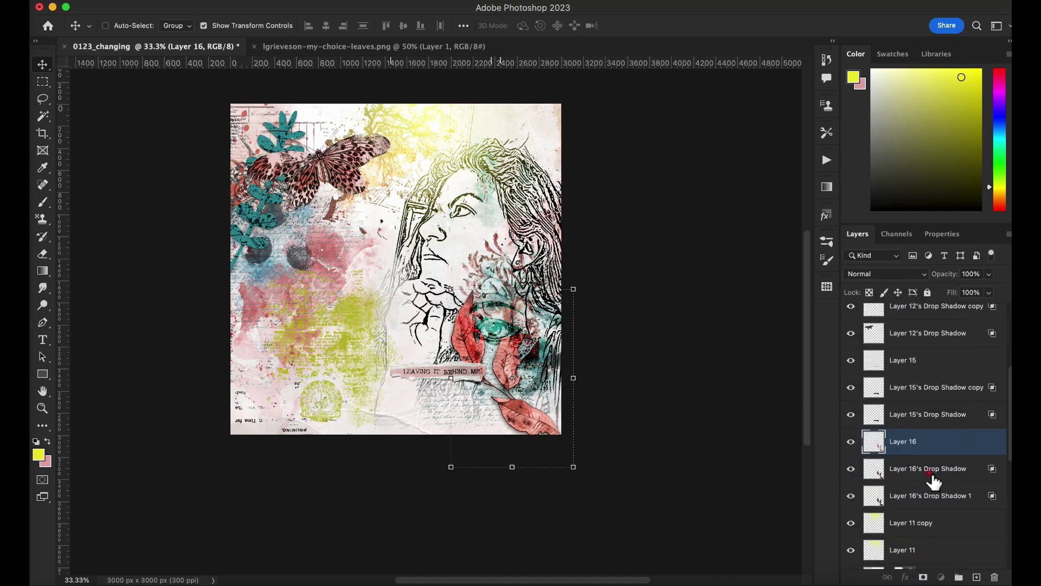
Warp the Layer 16's Drop Shadow layer so the shadow shifts away from the red leaves
click(932, 472)
key(super+plus)
scroll(643, 395, right, 2)
key(super+t)
right_click(514, 481)
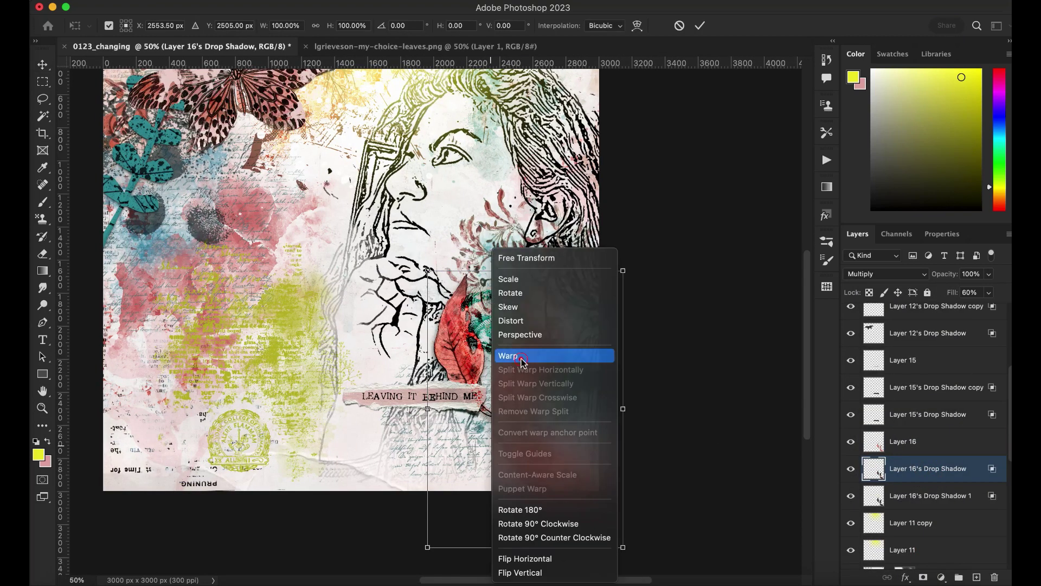
click(515, 356)
drag(495, 451, 503, 464)
Delete the Layer 16's Drop Shadow 1 layer and select the red leaves' warped shadow layer
click(912, 504)
key(BackSpace)
click(904, 470)
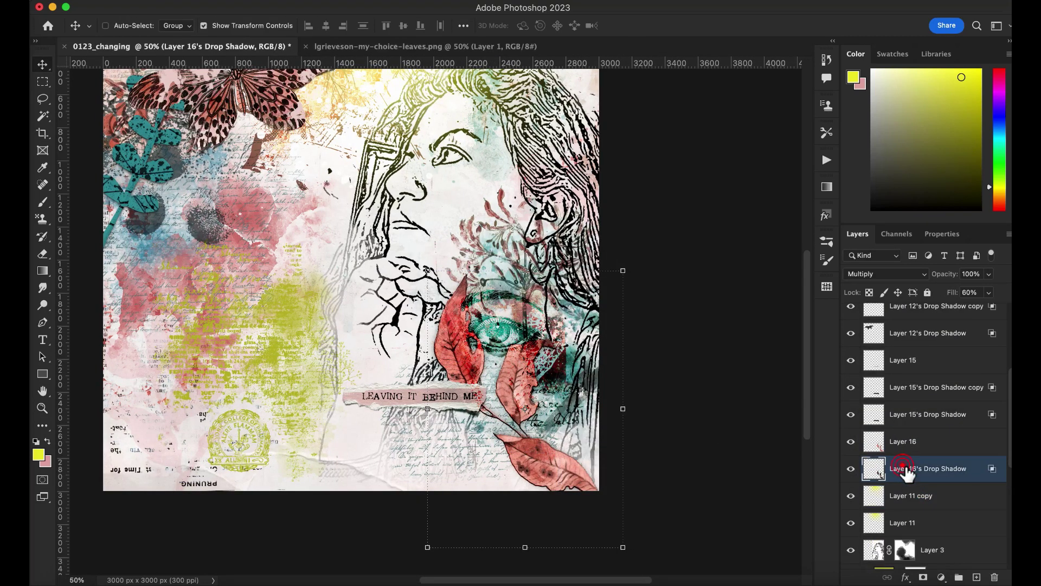
Warp the Layer 16's Drop Shadow layer by pulling its upper-left corner slightly outward, and duplicate the shadow layer
key(super+t)
right_click(516, 262)
click(549, 356)
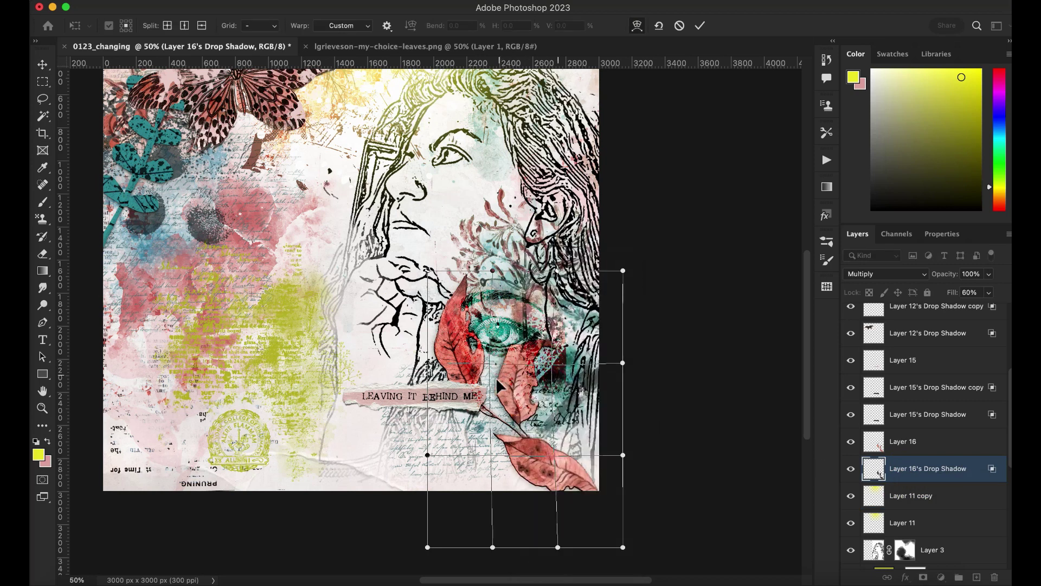
drag(426, 270, 416, 275)
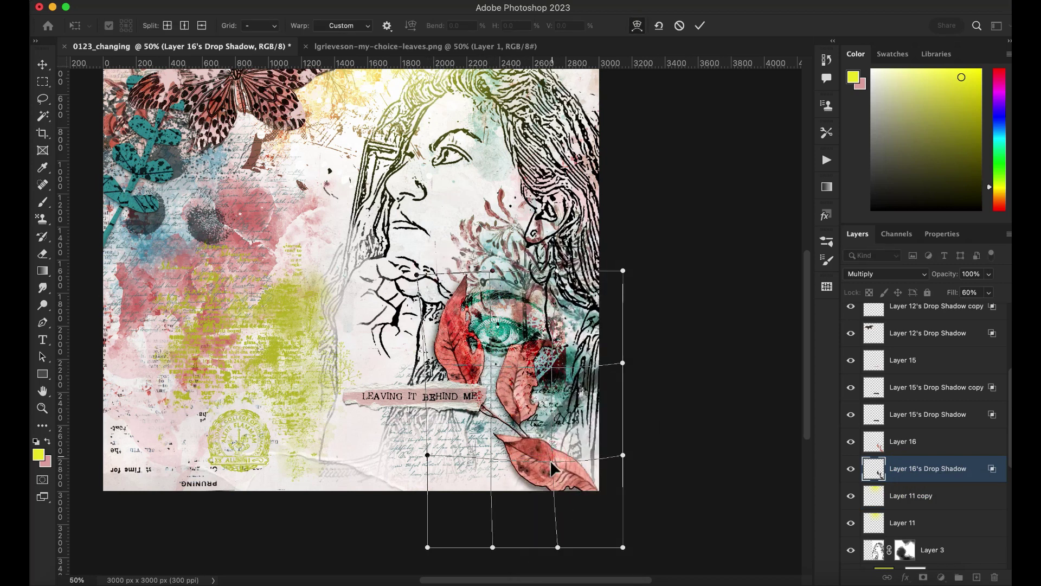
key(Return)
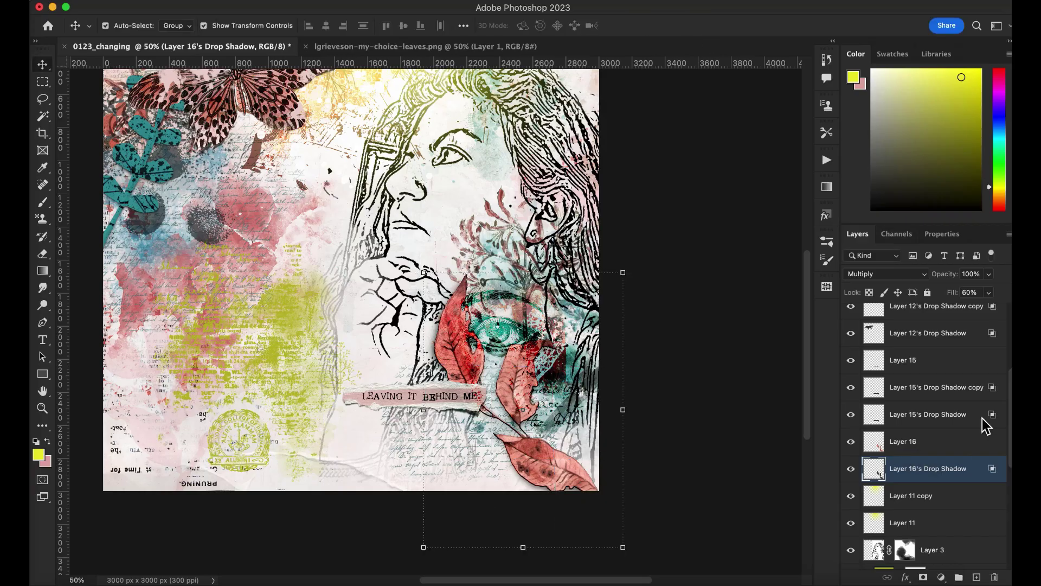
key(super+j)
Bring lgrieveson-my-choice-PHRASE.png from Bridge into the collage, place the strip beneath the butterfly and raise its layer above Layer 15
click(536, 583)
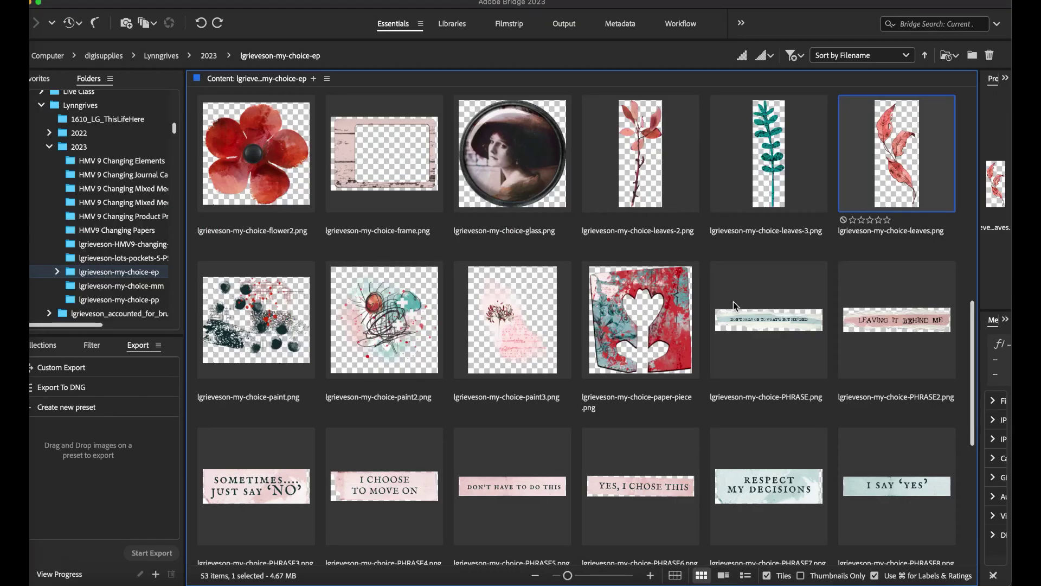
double_click(753, 316)
drag(756, 317, 255, 230)
drag(914, 553, 898, 436)
drag(259, 234, 301, 236)
scroll(919, 360, up, 3)
scroll(919, 360, down, 3)
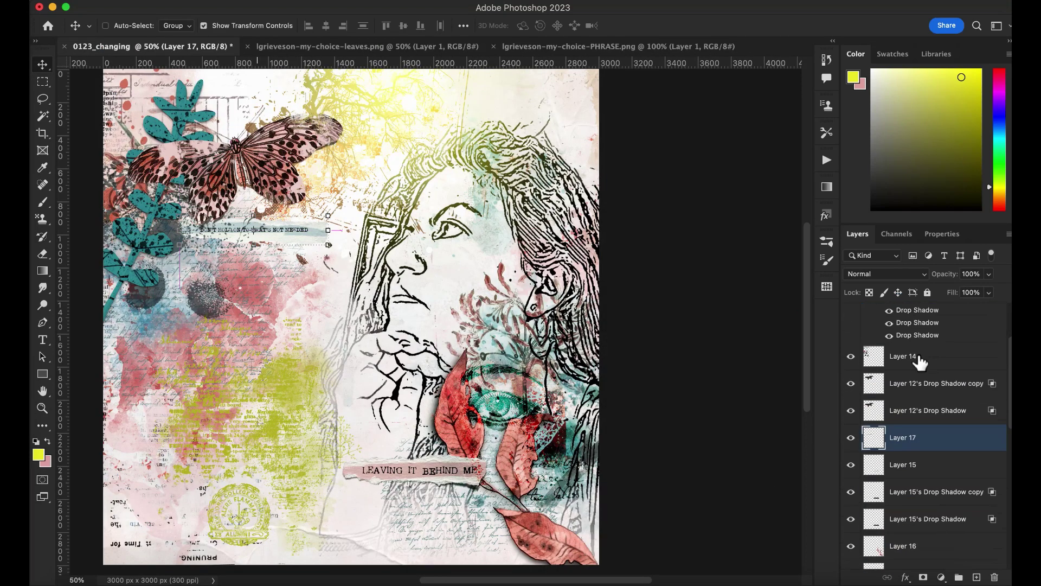
Move Layer 17 directly beneath Layer 13, then shrink and slightly tilt the phrase strip so it tucks under the teal leaves
scroll(920, 363, up, 3)
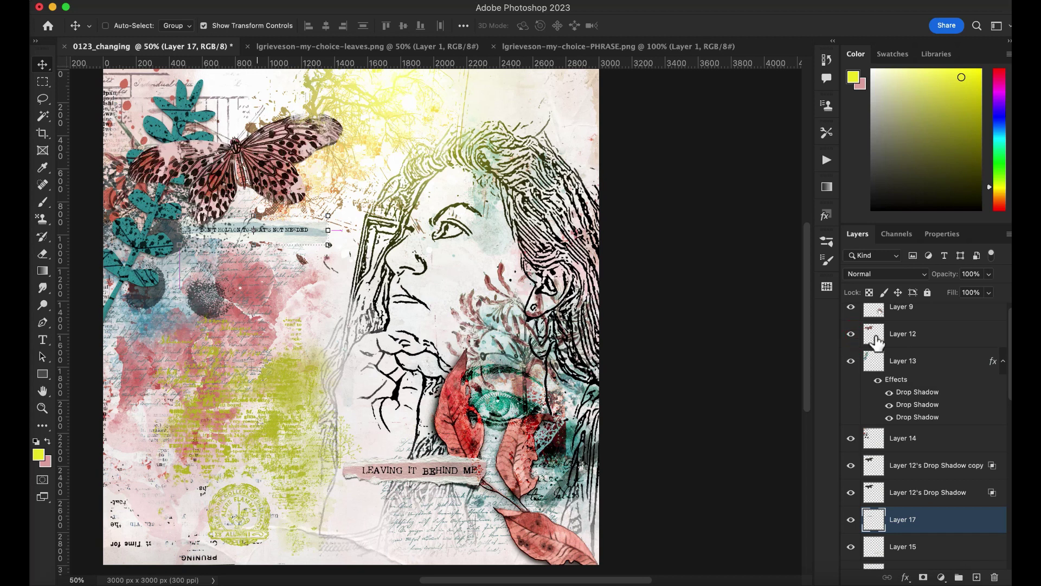
mouse_move(906, 525)
mouse_down()
mouse_move(911, 310)
mouse_move(902, 309)
mouse_move(902, 457)
mouse_up()
key(super+plus)
drag(392, 293, 507, 291)
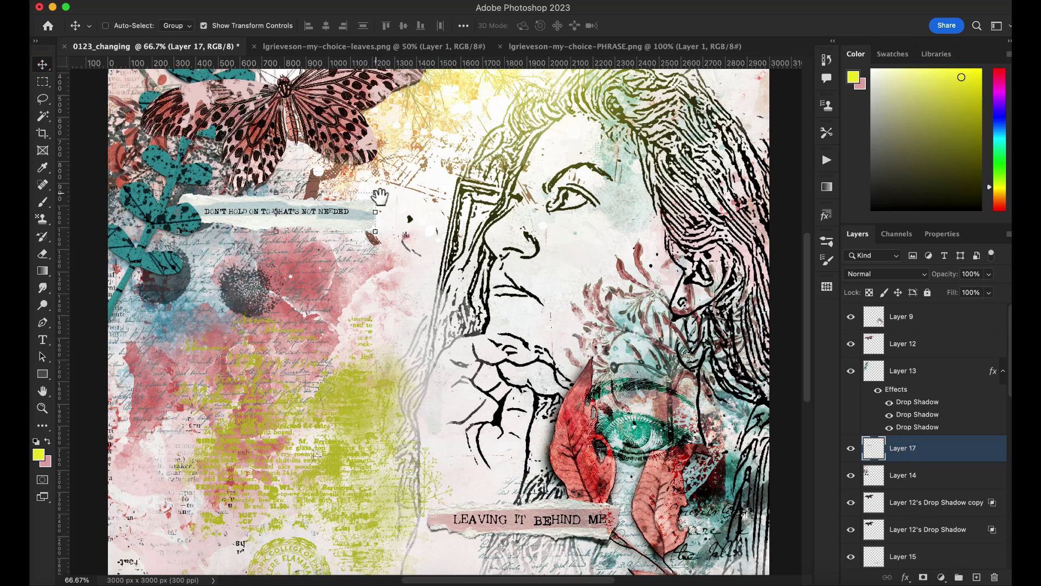
mouse_move(375, 192)
mouse_down()
mouse_move(344, 200)
mouse_move(338, 214)
mouse_move(358, 196)
mouse_up()
drag(312, 215, 304, 211)
key(Return)
Apply the Paper I preset style to the phrase strip on Layer 17 and separate its drop shadows onto their own layers
click(825, 216)
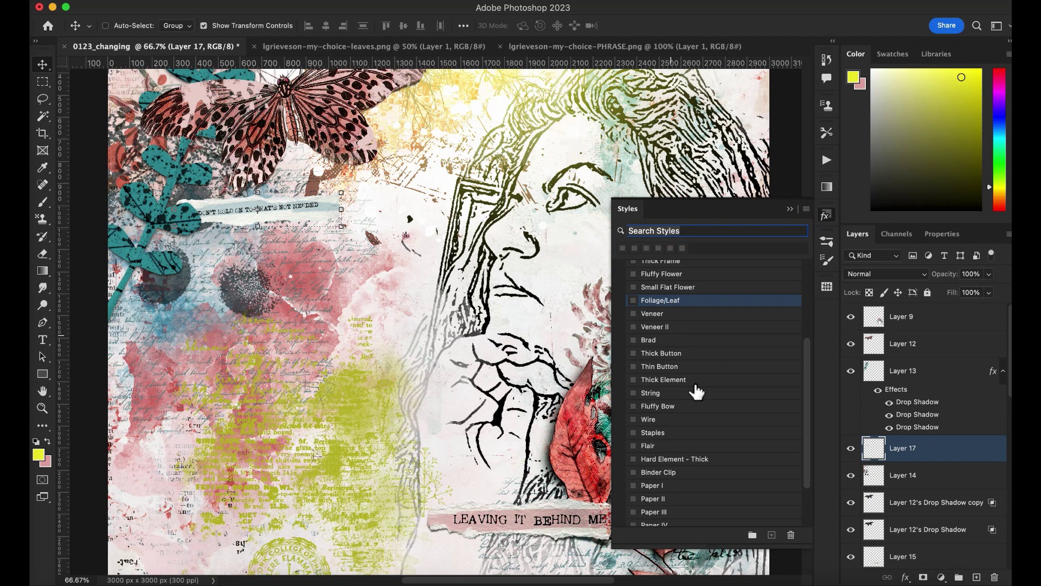
click(653, 485)
click(790, 209)
right_click(923, 491)
click(922, 538)
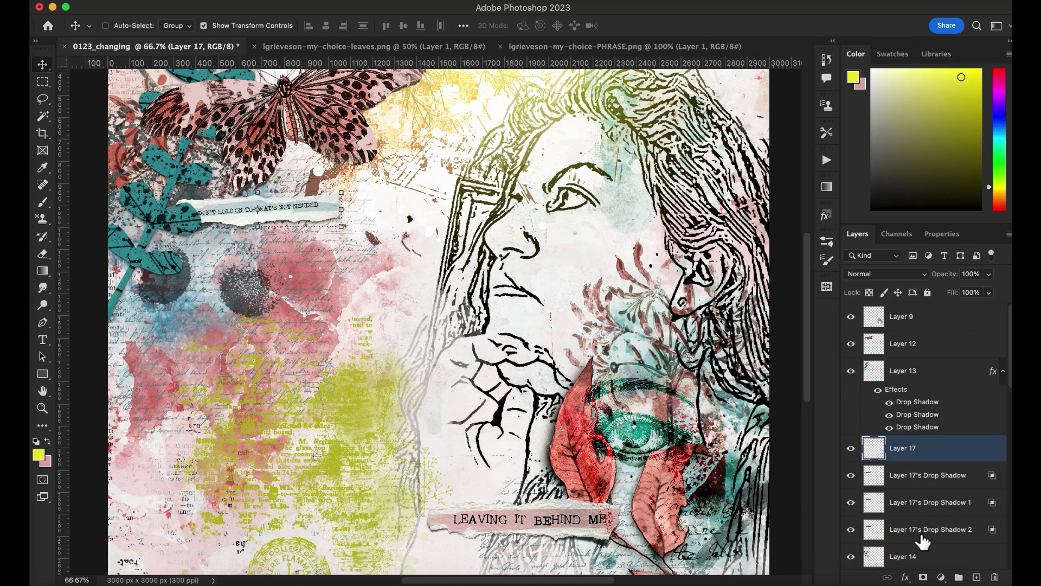
Delete the Layer 17's Drop Shadow 1 and Drop Shadow 2 layers and select the remaining Layer 17's Drop Shadow
click(924, 534)
click(914, 501)
key(BackSpace)
click(884, 474)
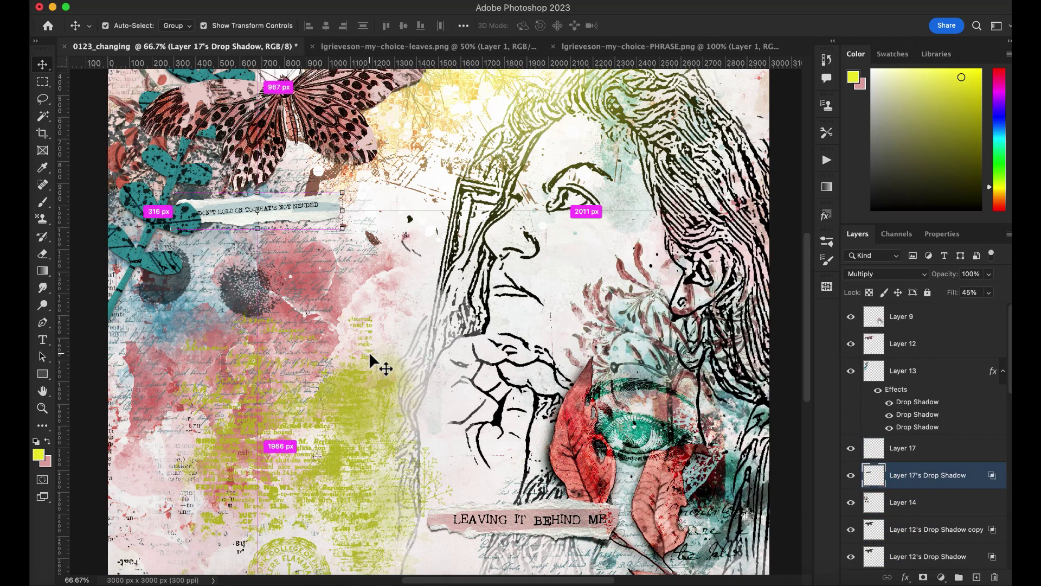
Warp the phrase strip's remaining drop shadow by bending its lower edge upward, and duplicate the shadow layer
key(super+t)
key(super+plus)
scroll(255, 264, left, 3)
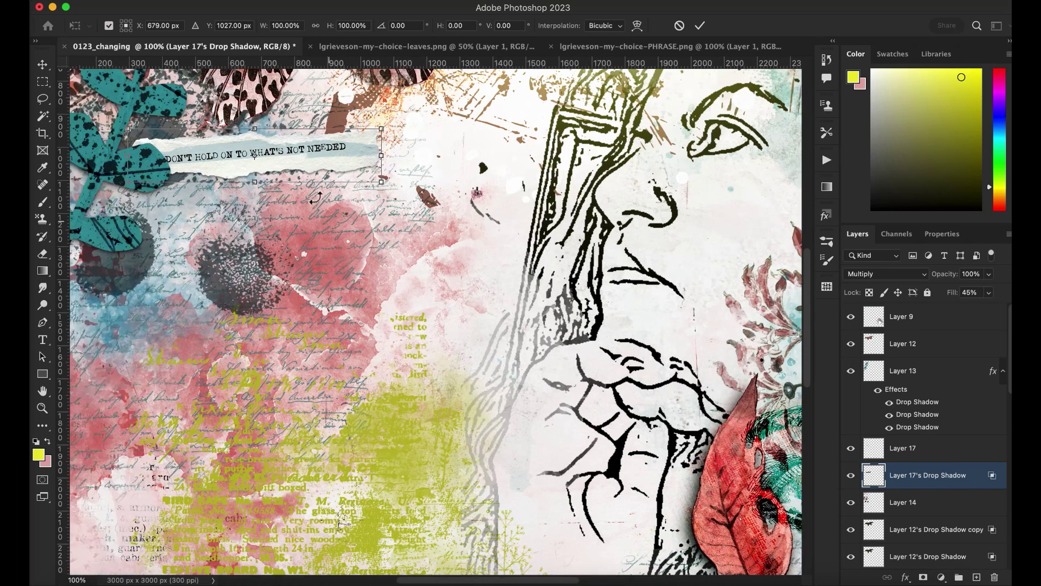
right_click(252, 157)
click(304, 270)
drag(228, 182, 227, 176)
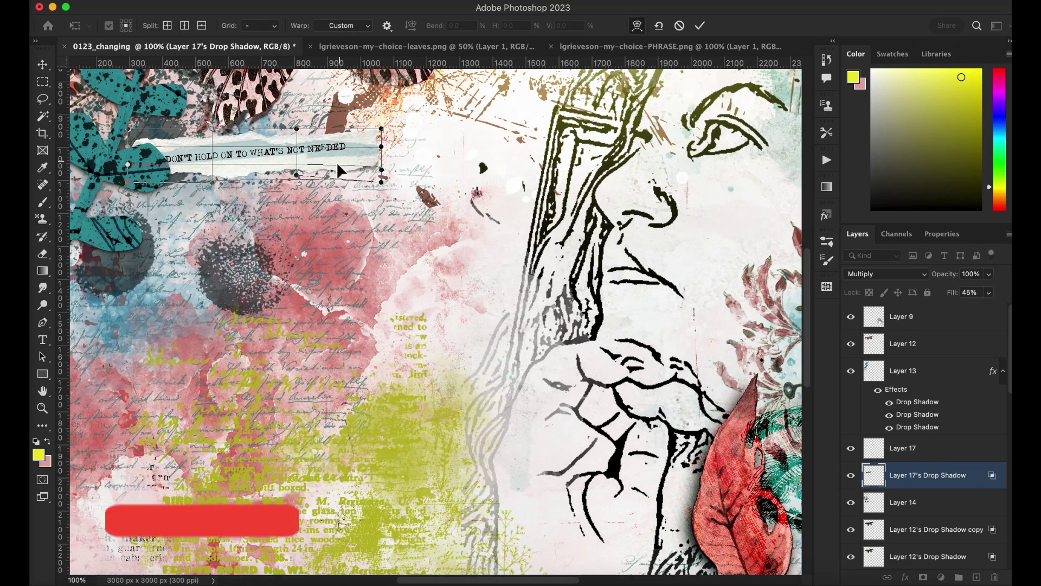
key(Return)
key(super+j)
key(super+minus)
key(super+minus)
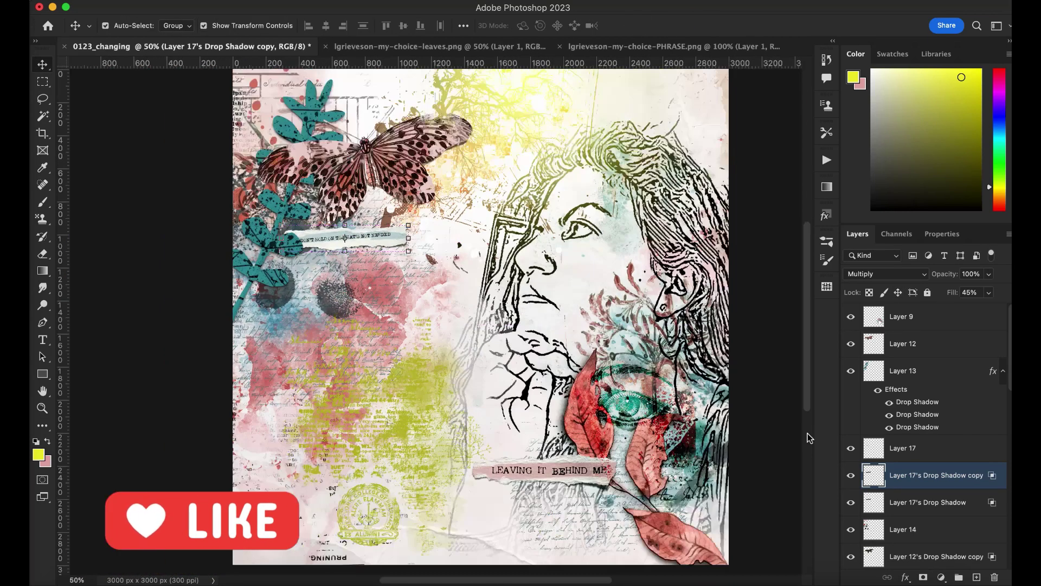
Add a new layer above Layer 9 and fill it with a radial gradient from the Grays presets, light centre to dark blue-gray edges
click(946, 320)
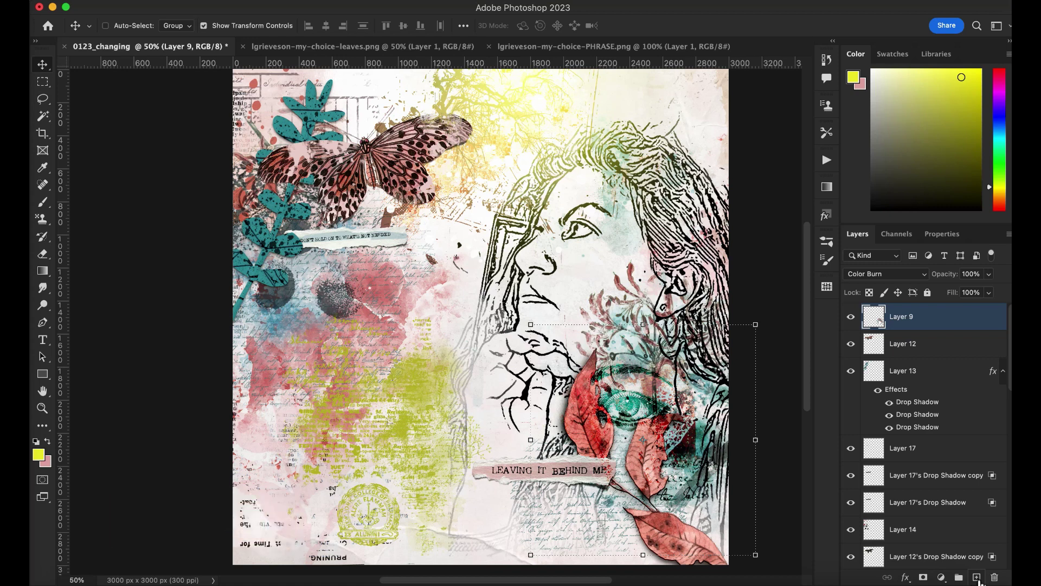
click(977, 578)
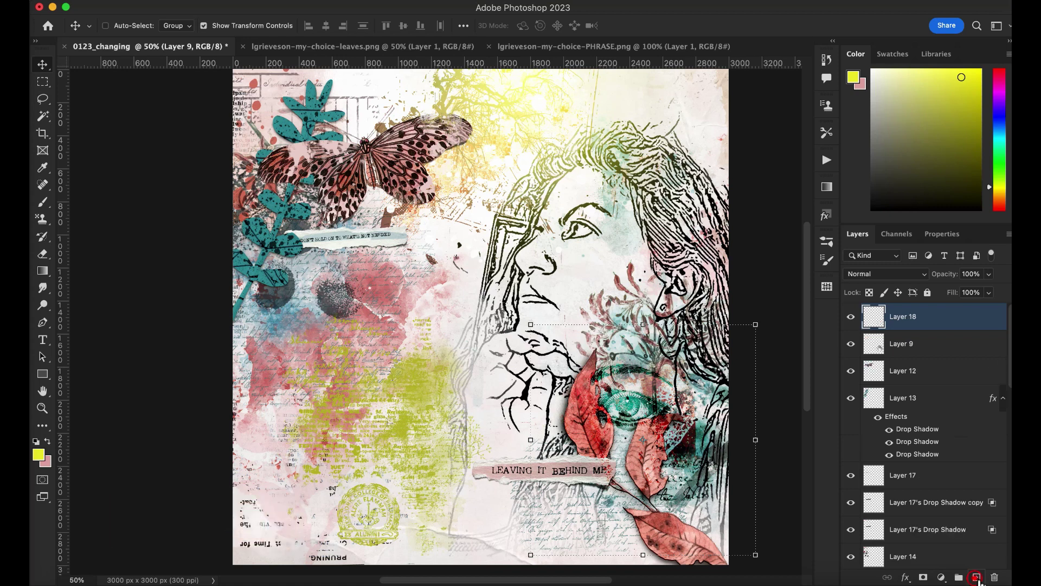
click(43, 273)
click(156, 27)
drag(185, 53, 184, 87)
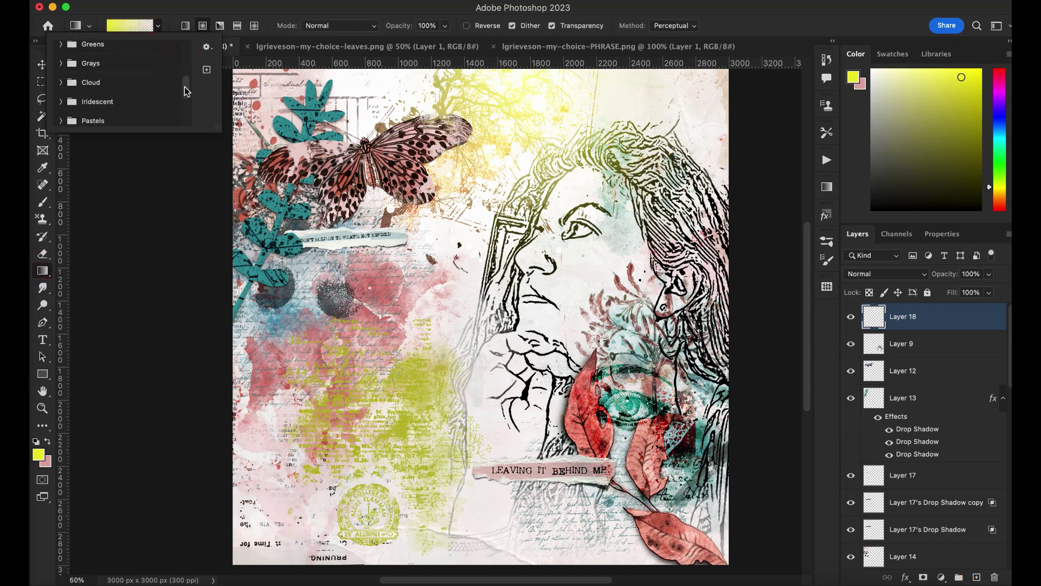
click(61, 78)
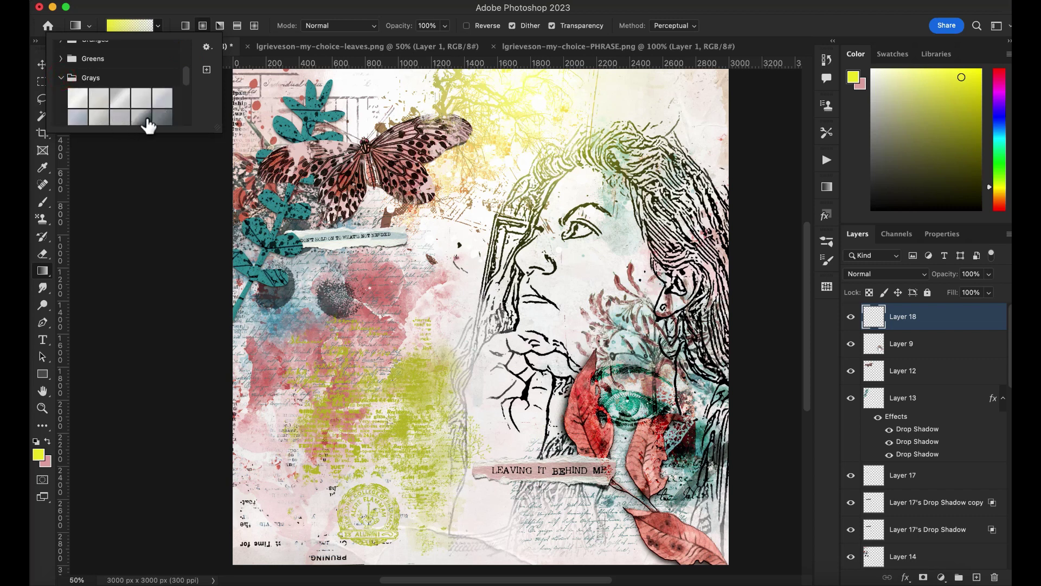
click(203, 28)
click(157, 27)
click(142, 115)
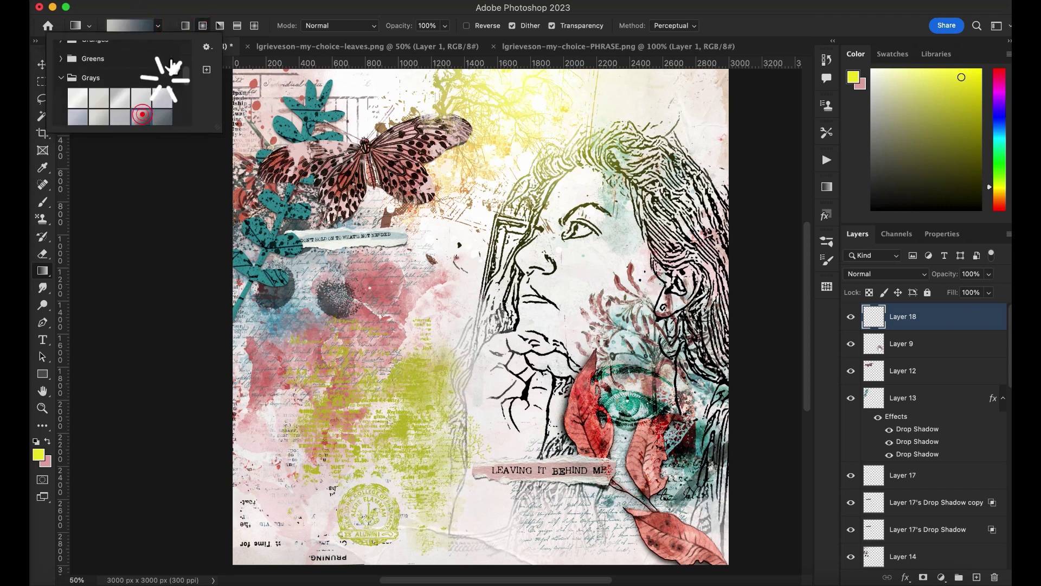
drag(465, 343, 603, 86)
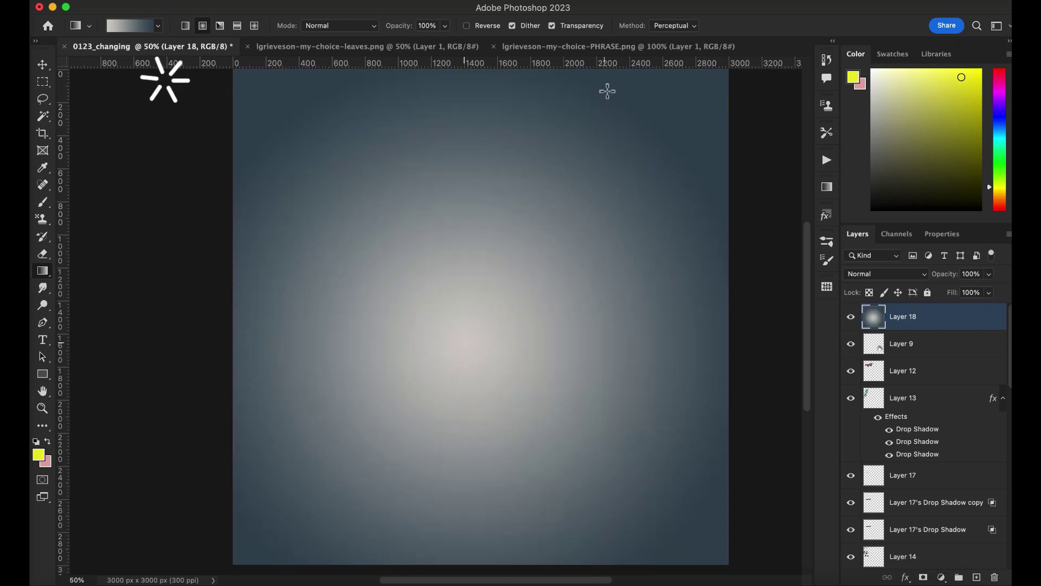
Try the Lighten and Soft Light blend modes on the gradient layer and compare the collage with the layer hidden and shown
click(886, 274)
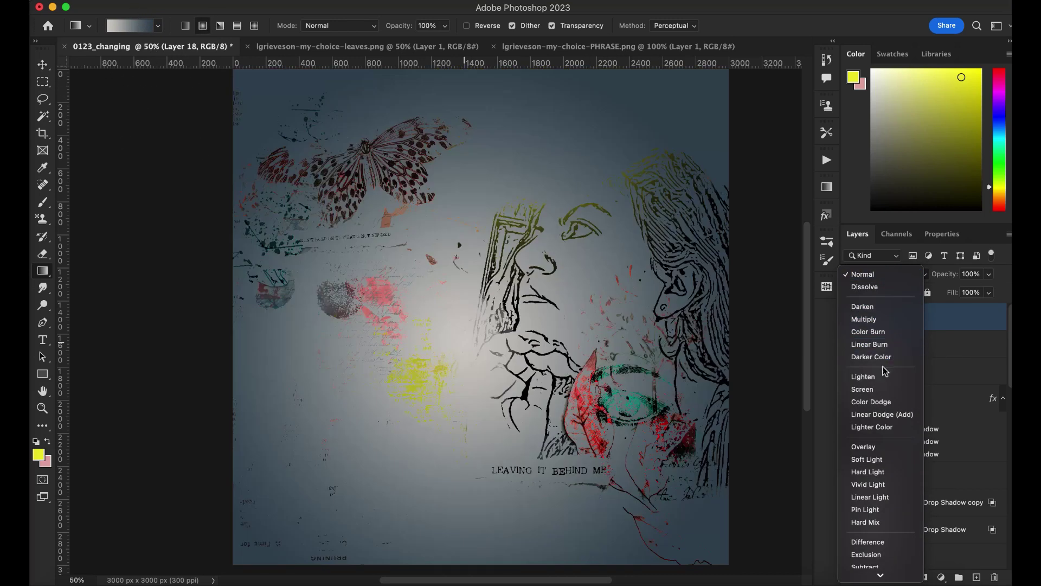
click(873, 376)
click(887, 275)
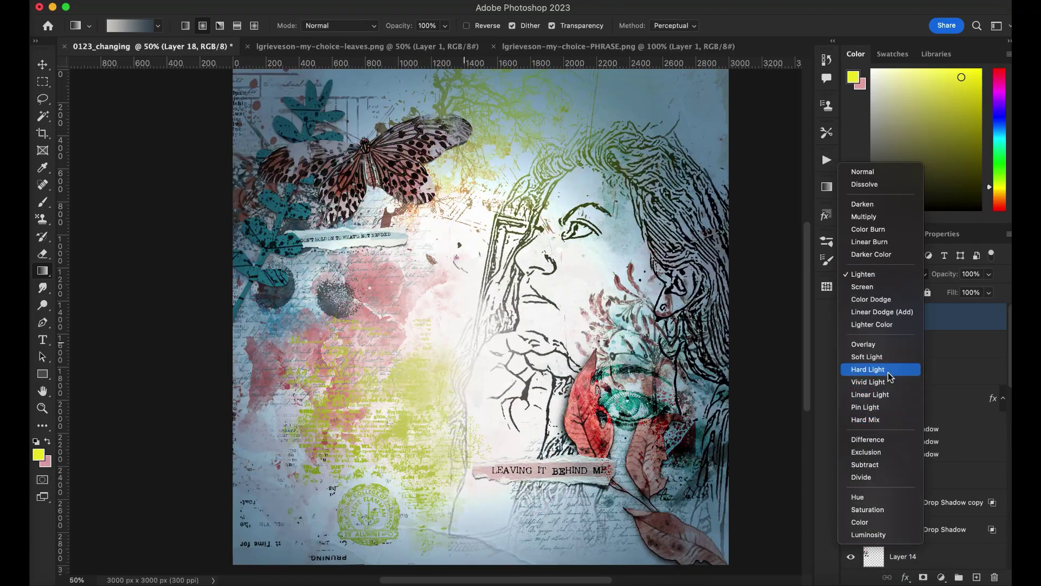
click(890, 363)
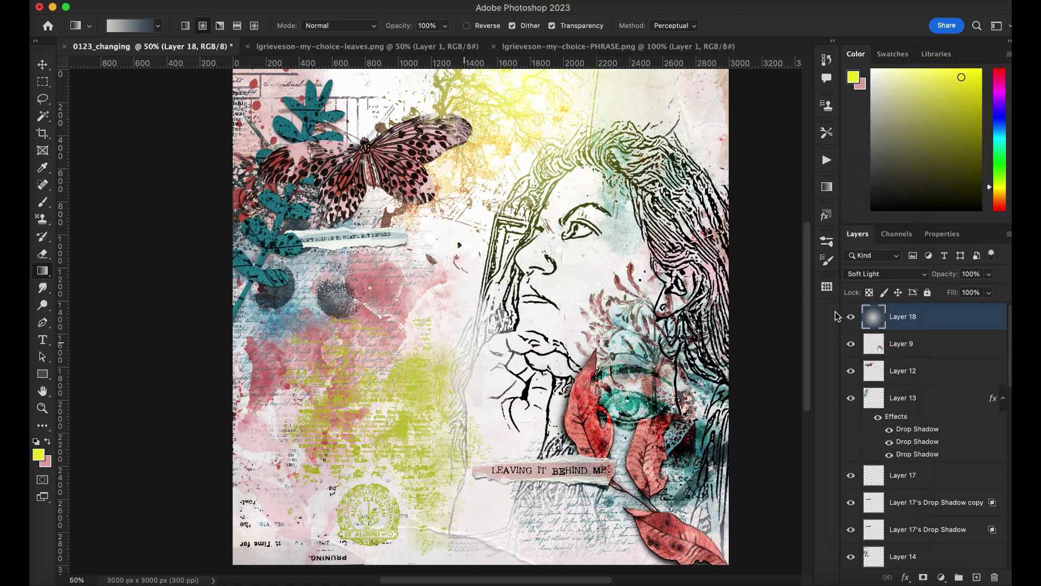
click(851, 316)
click(851, 316)
Set the gradient on Layer 18 to Color Burn at 45% opacity and save the collage
click(893, 277)
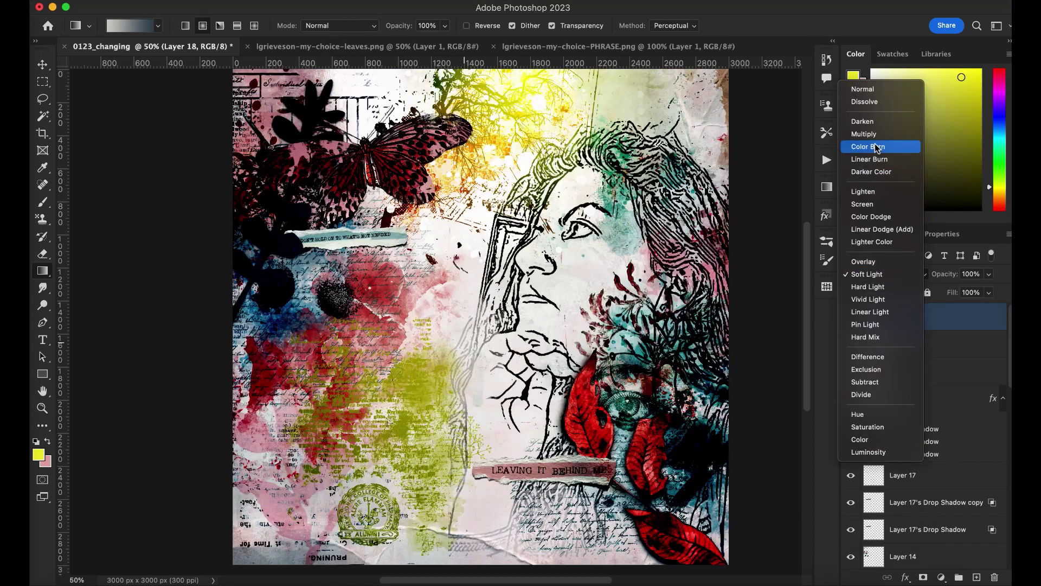
click(875, 145)
click(990, 274)
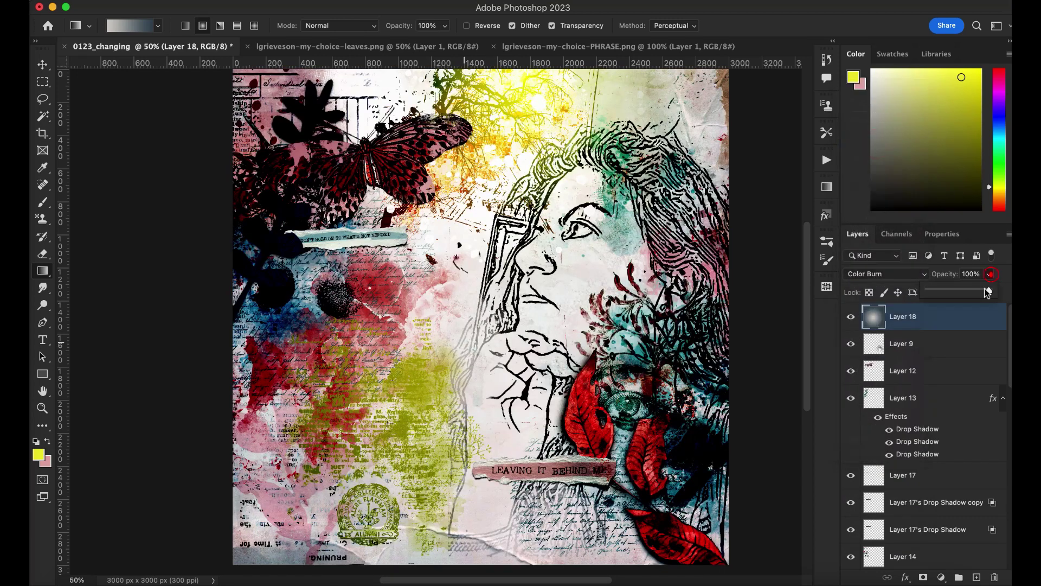
drag(942, 293, 957, 292)
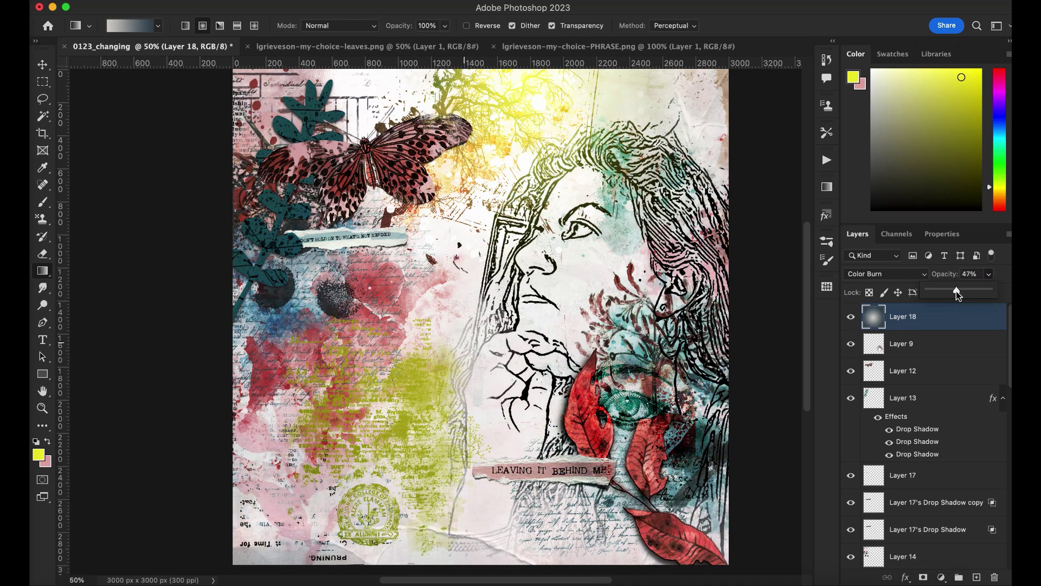
key(super+minus)
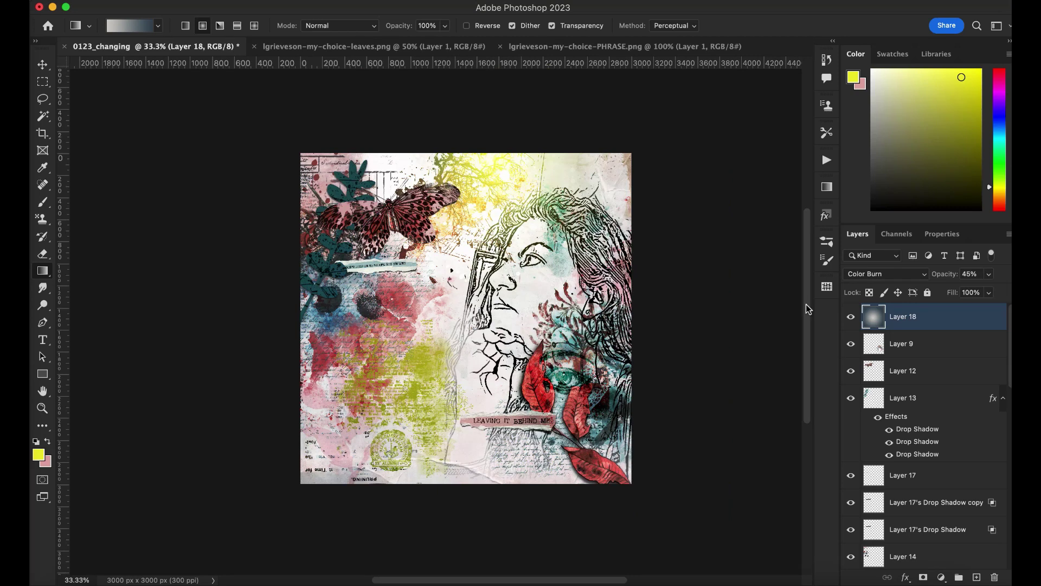
click(112, 1)
click(150, 122)
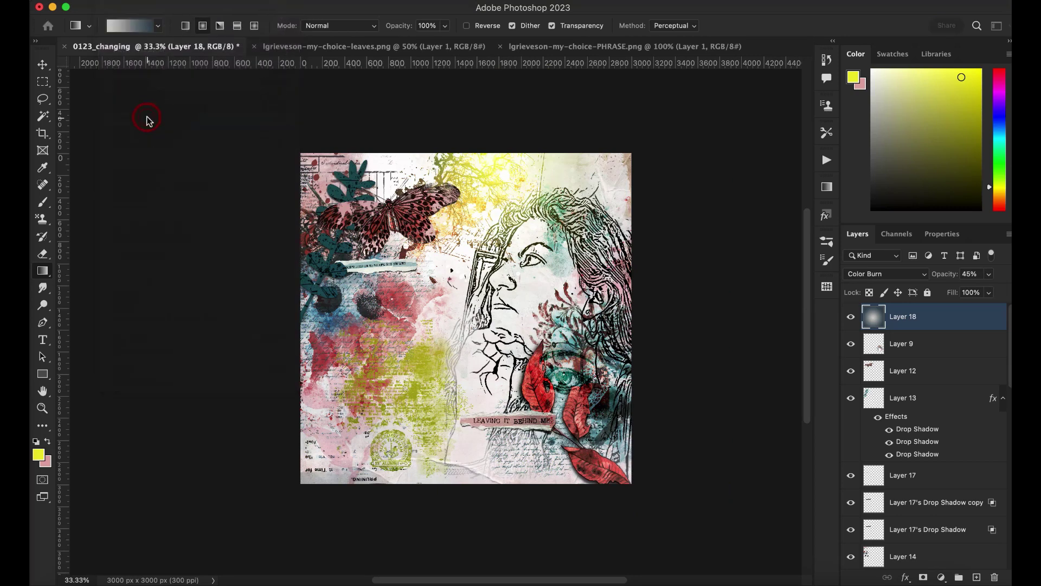